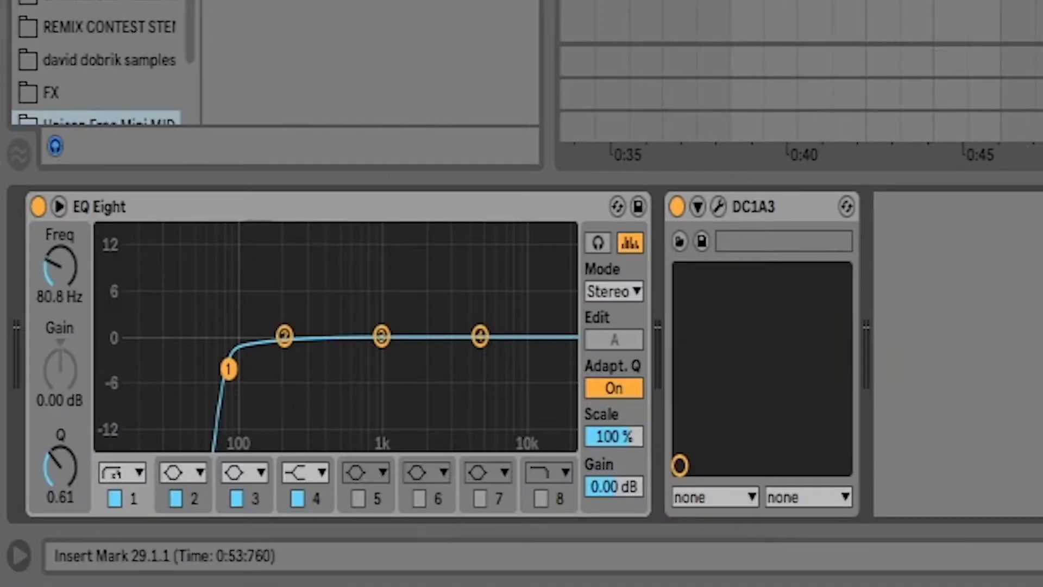
Play the drum tracks of the section starting at bar 29, examining the percussion loop, crash and drum fill clips.
key("space")
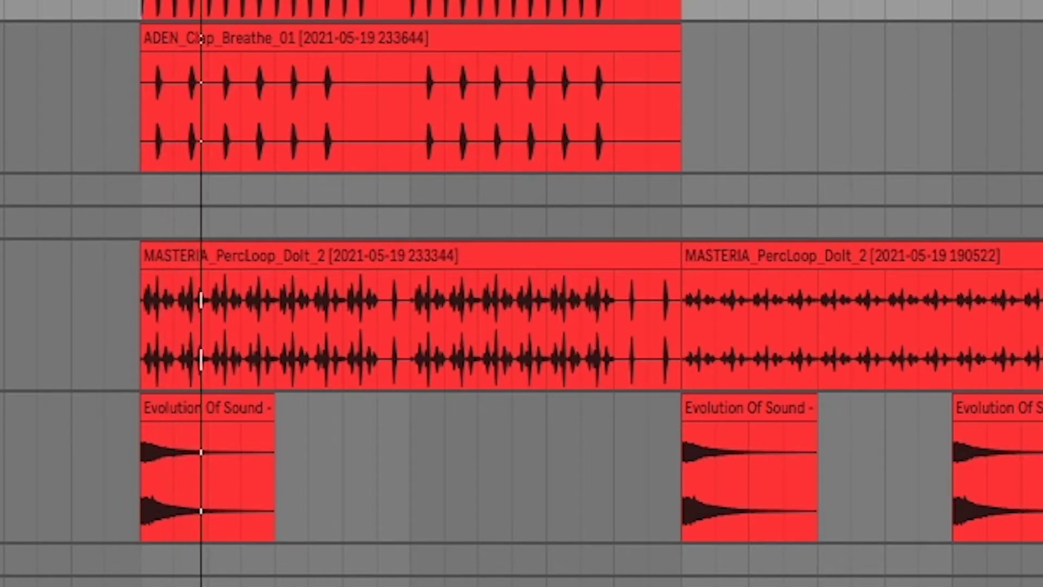
scroll(926, 388, "down", 3)
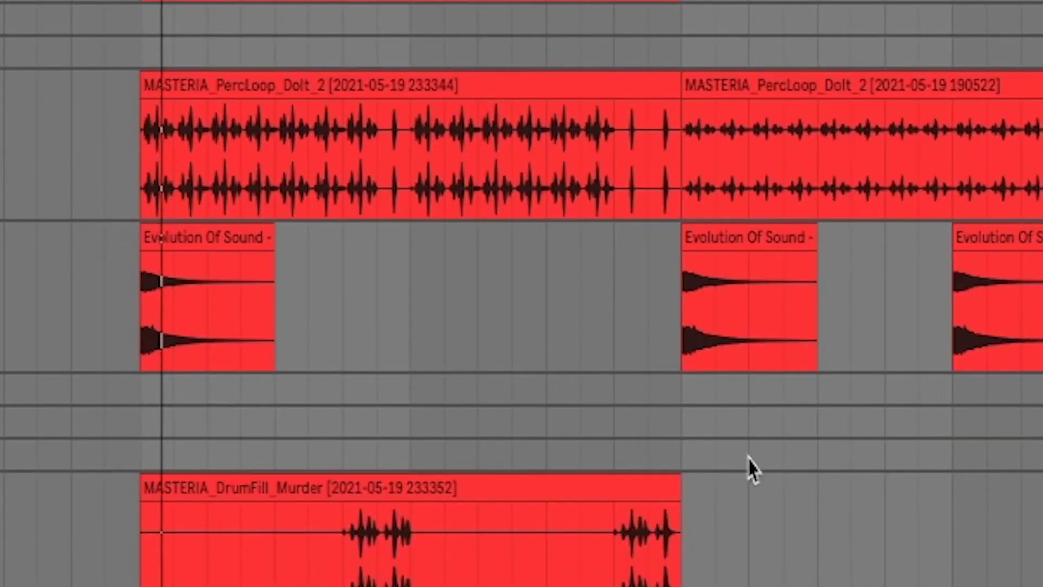
scroll(897, 482, "down", 3)
scroll(896, 482, "down", 3)
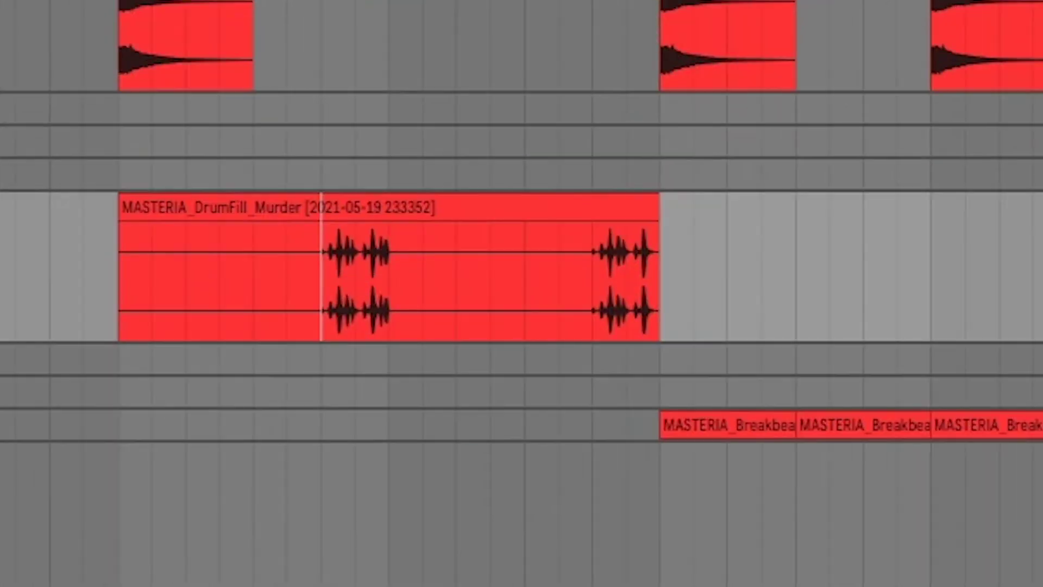
key("space")
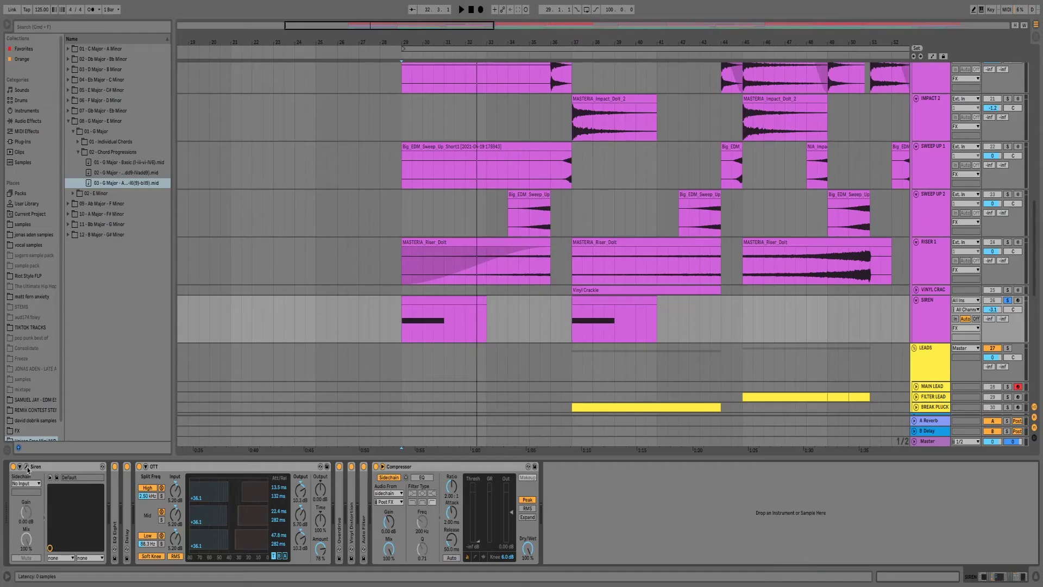
Open the Siren instrument's plug-in editor, and play the Filter Bass clip from bar 29.
left_click(28, 467)
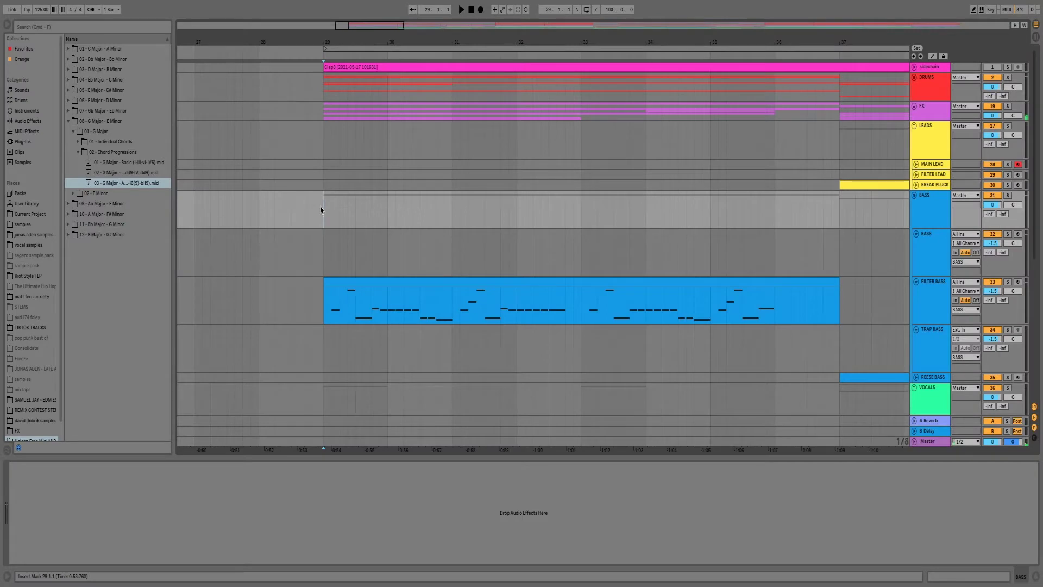
key("space")
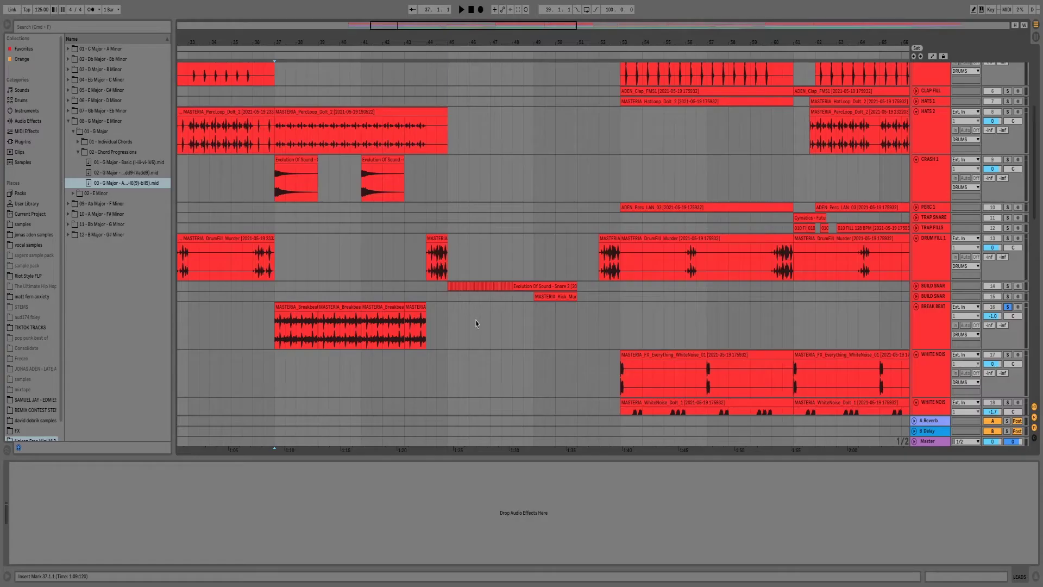
Solo the HATS 2 track and play its percussion loop from bar 37.
key("plus")
key("plus")
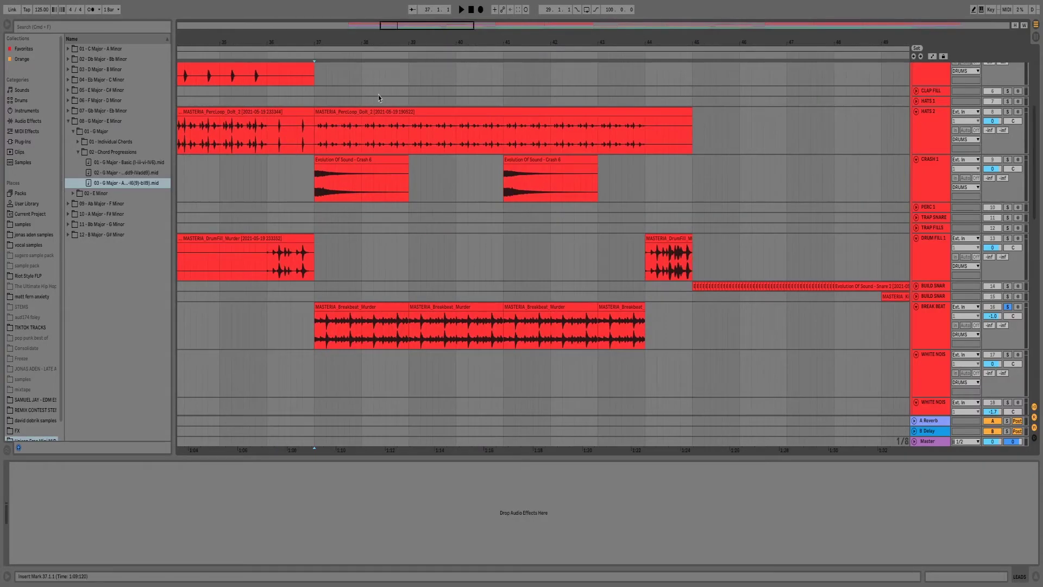
left_click(342, 112)
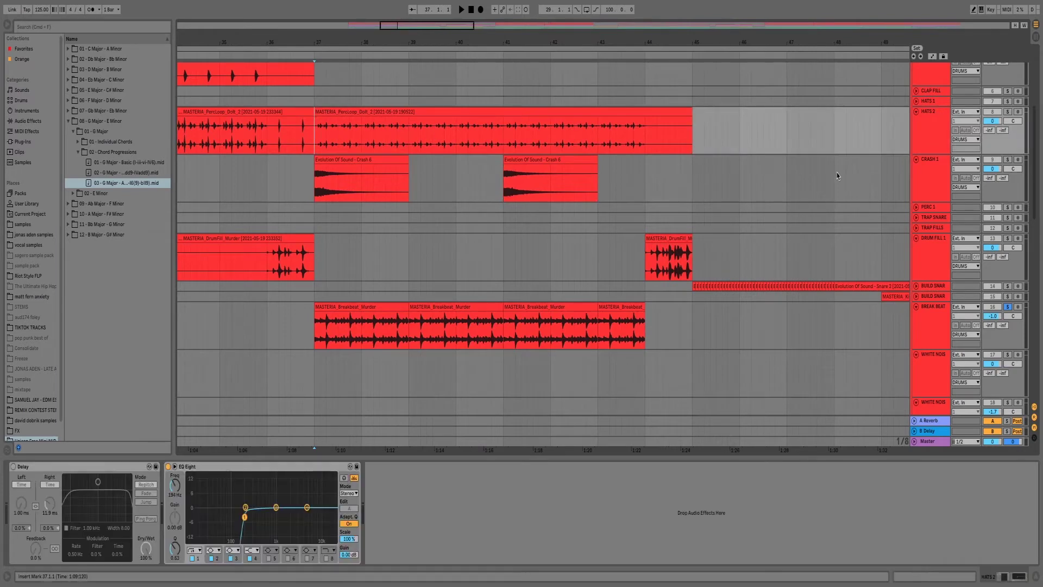
left_click(1007, 111)
key("space")
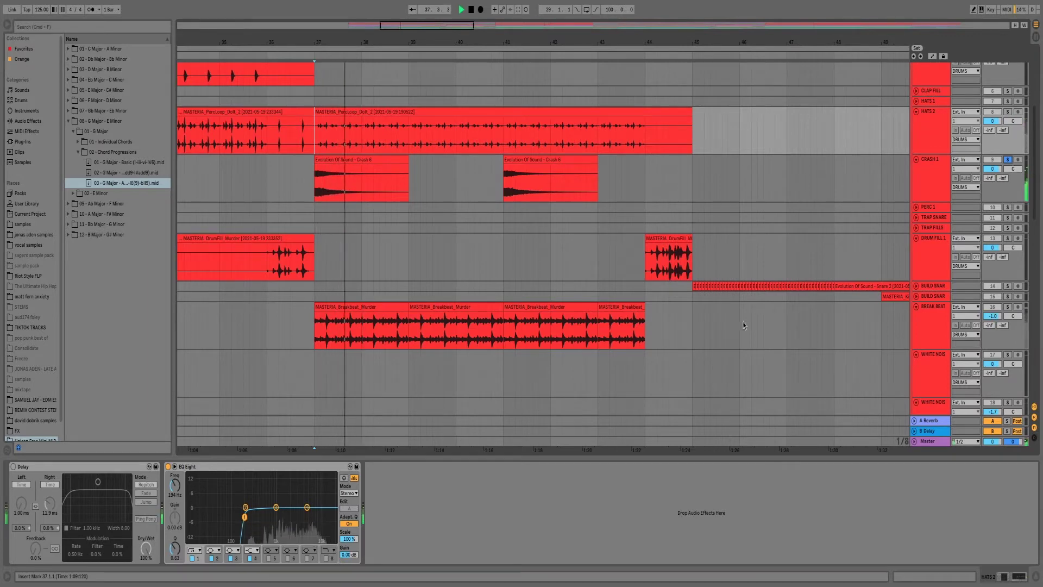
Solo the break beat track and play its MASTERIA_Breakbeat_Murder clips from bar 37.
scroll(875, 290, "down", 3)
left_click(1007, 249)
left_click(315, 275)
key("space")
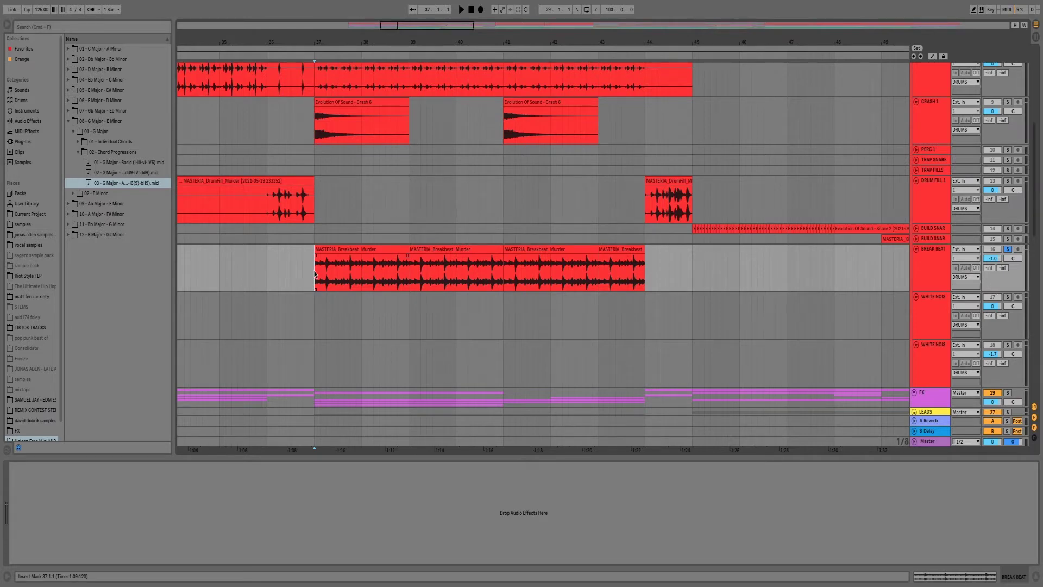
key("space")
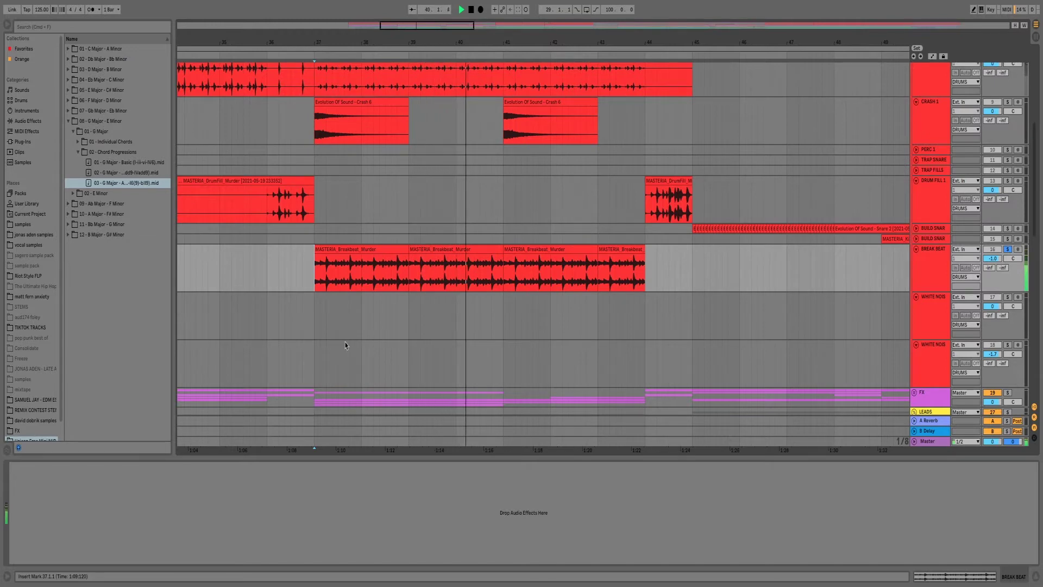
key("space")
Play the FX group's impact, sweep and riser clips from bar 37.
scroll(326, 293, "down", 10)
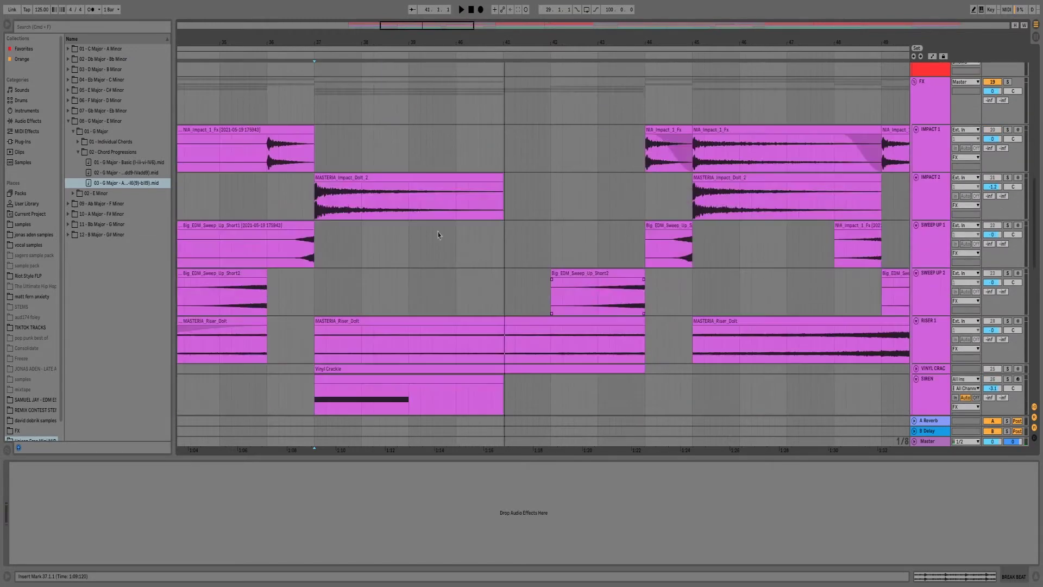
left_click(312, 191)
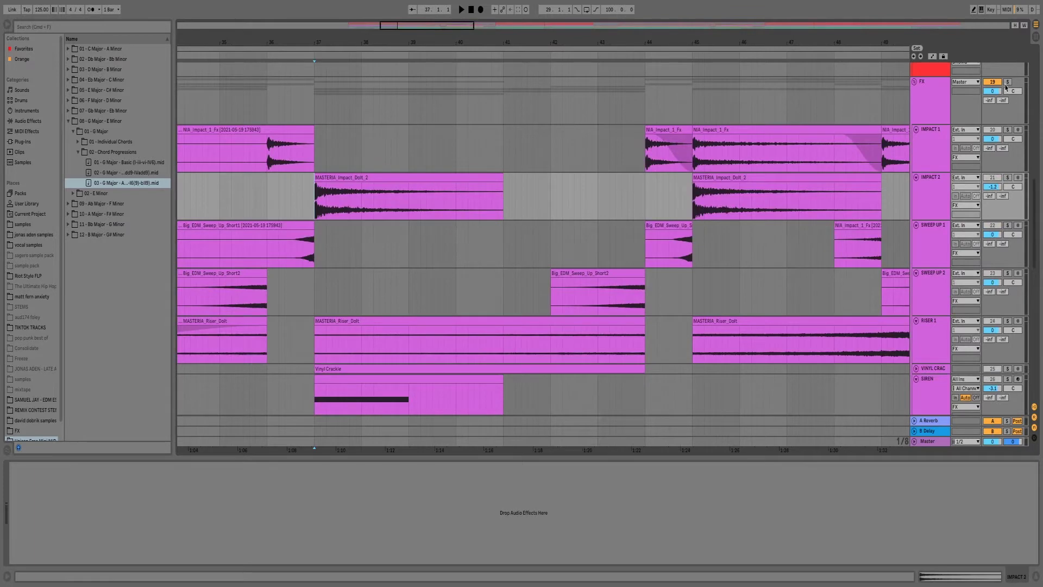
scroll(659, 286, "down", 2)
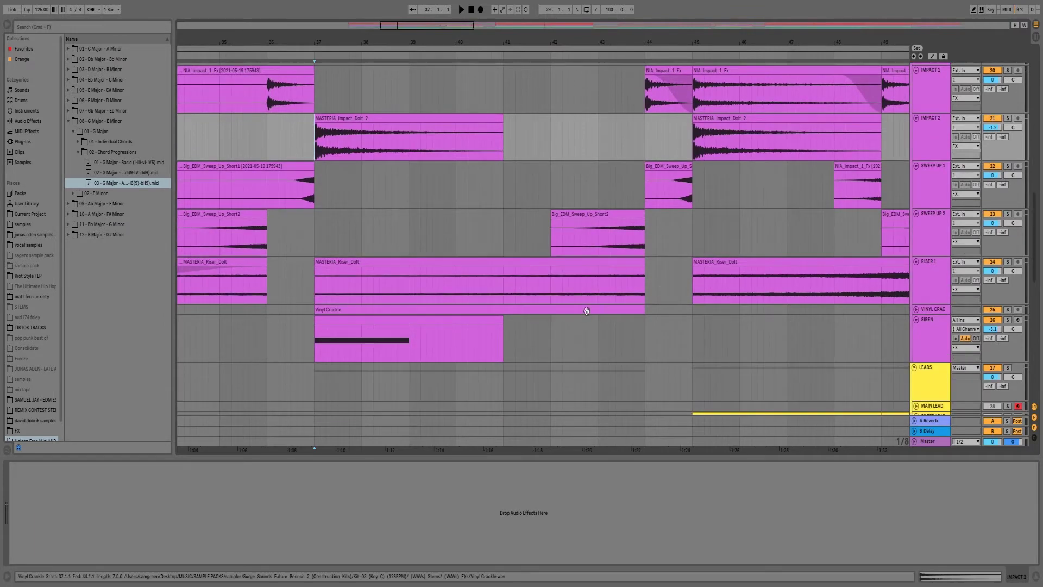
key("space")
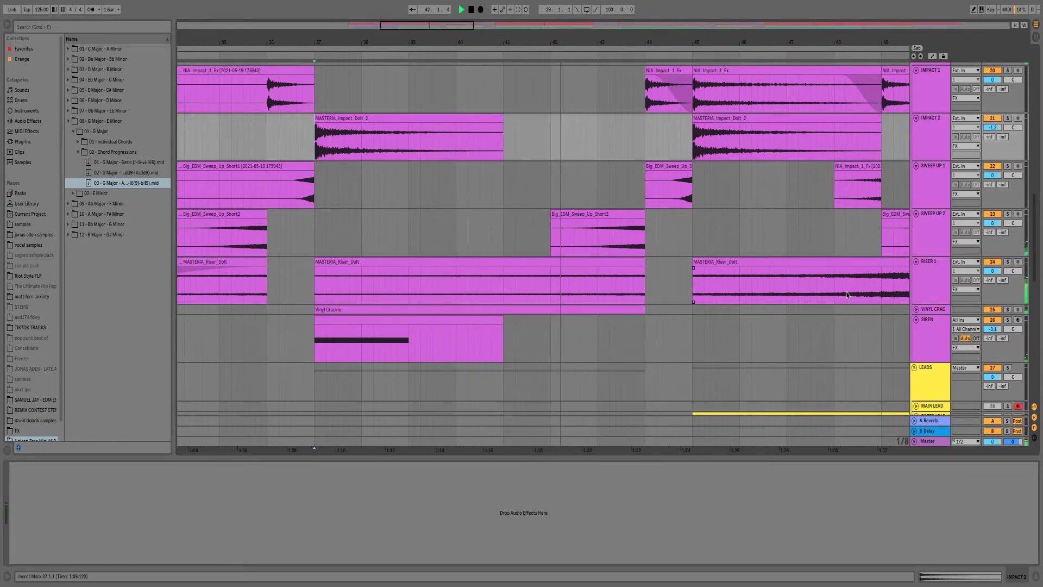
Enlarge the RISER 1 track's height and play the soloed Vinyl Crackle clip.
left_click_drag(934, 304, 934, 336)
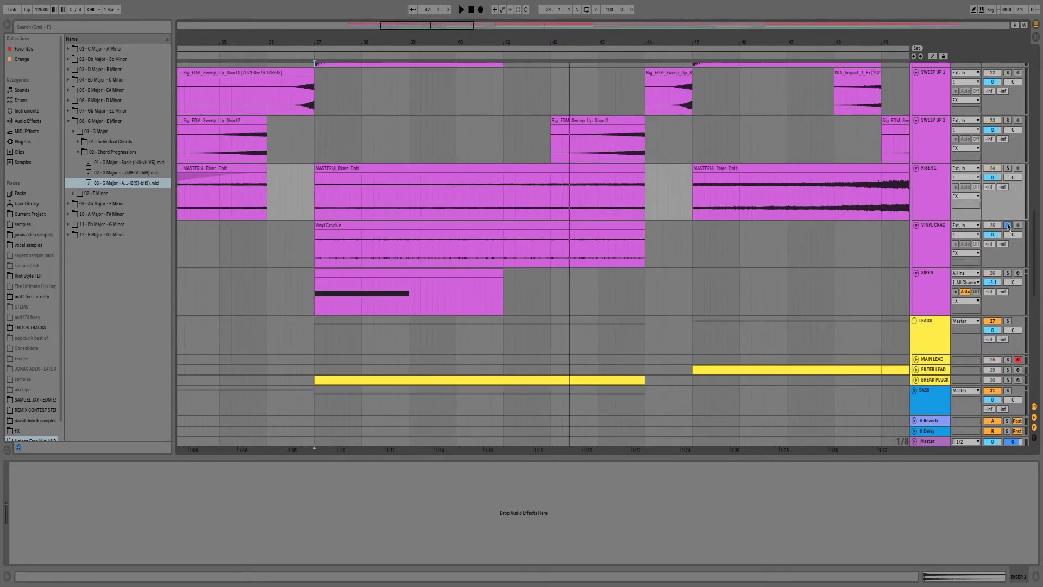
key("space")
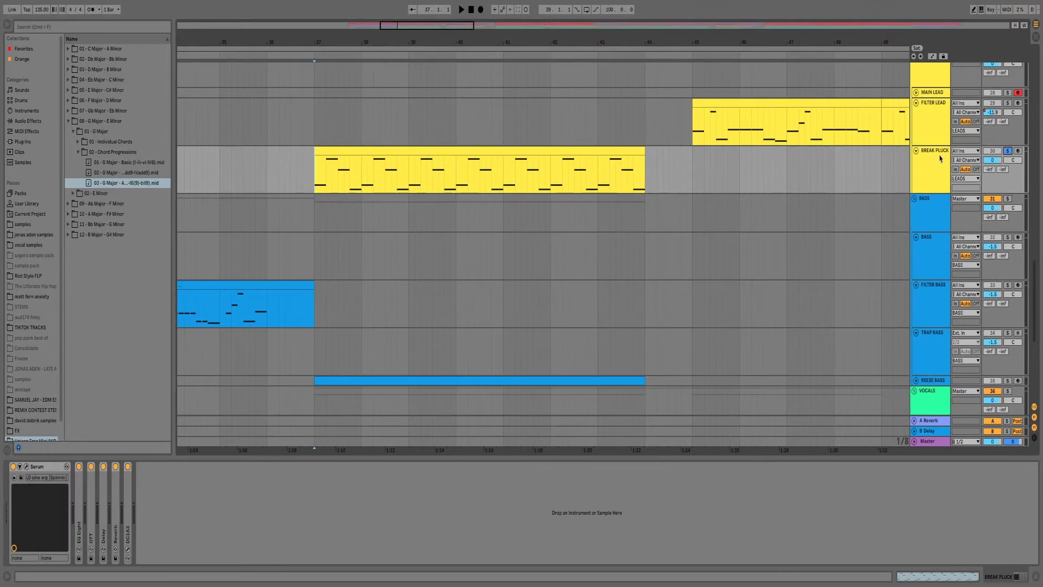
Play the soloed BREAK PLUCK track and unfold its EQ Eight, OTT, Delay and Reverb devices to examine their settings.
key("space")
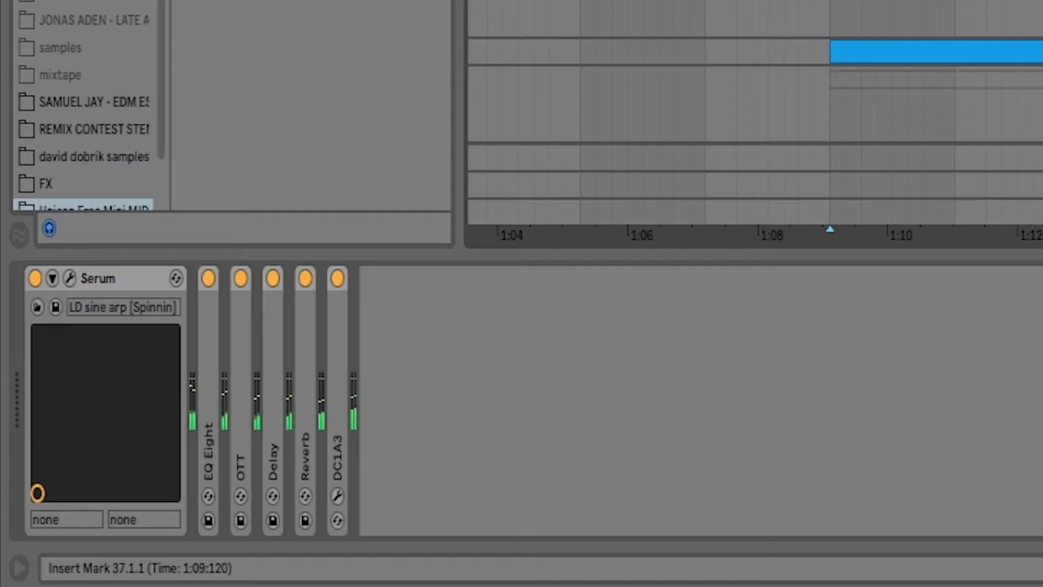
double_click(80, 516)
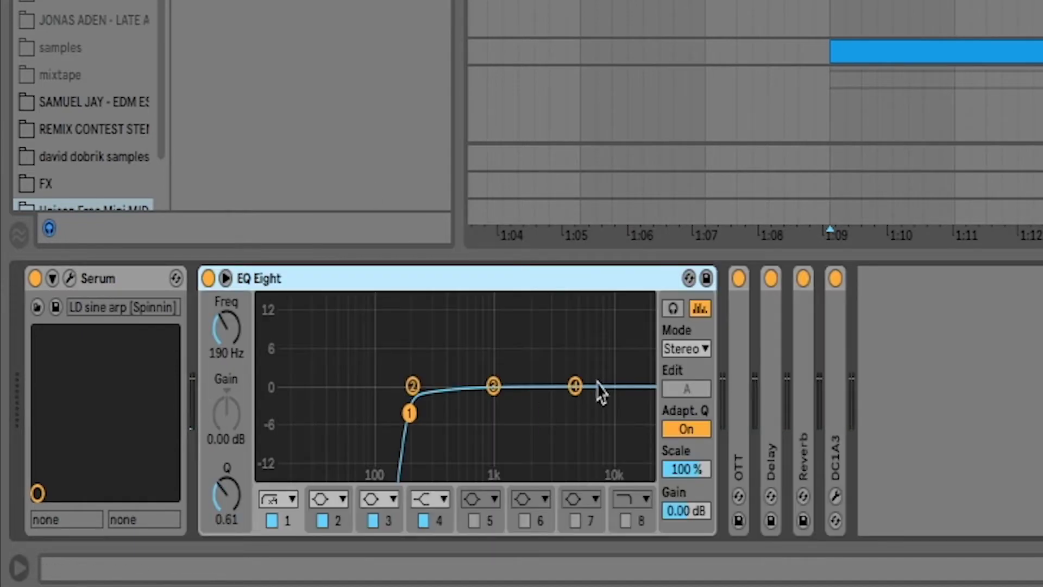
double_click(745, 389)
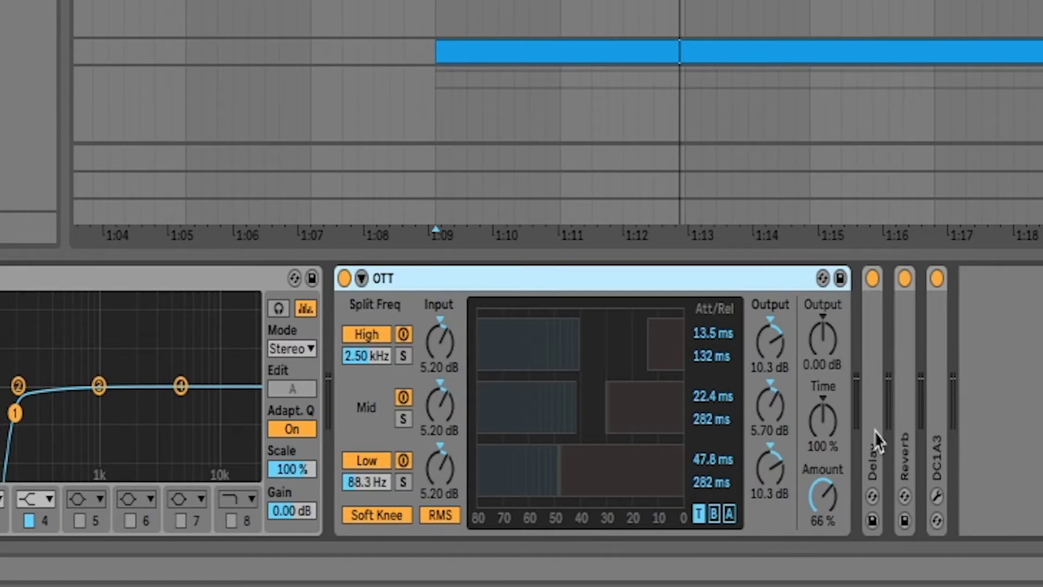
double_click(875, 439)
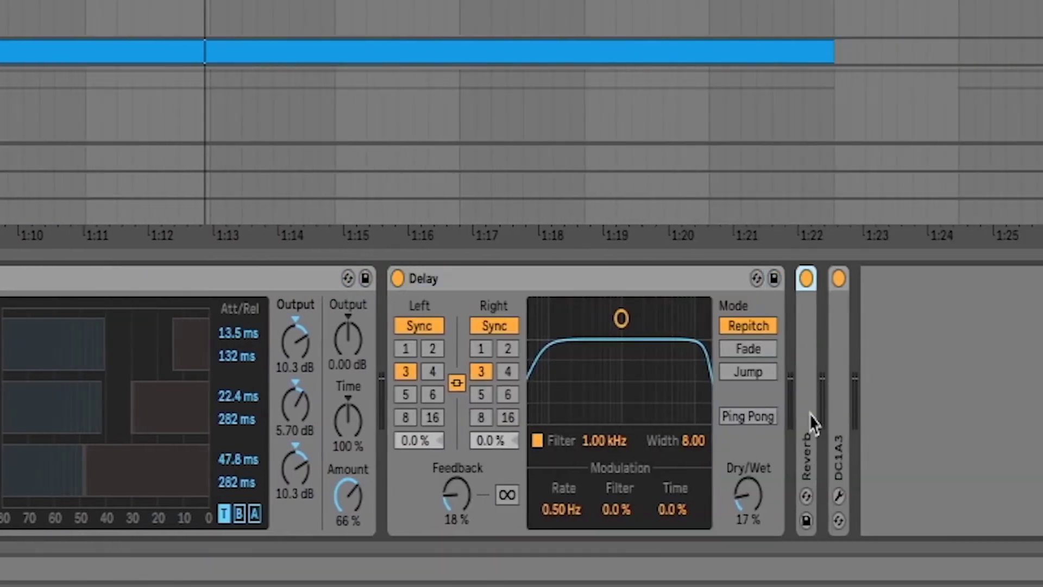
double_click(813, 426)
double_click(820, 414)
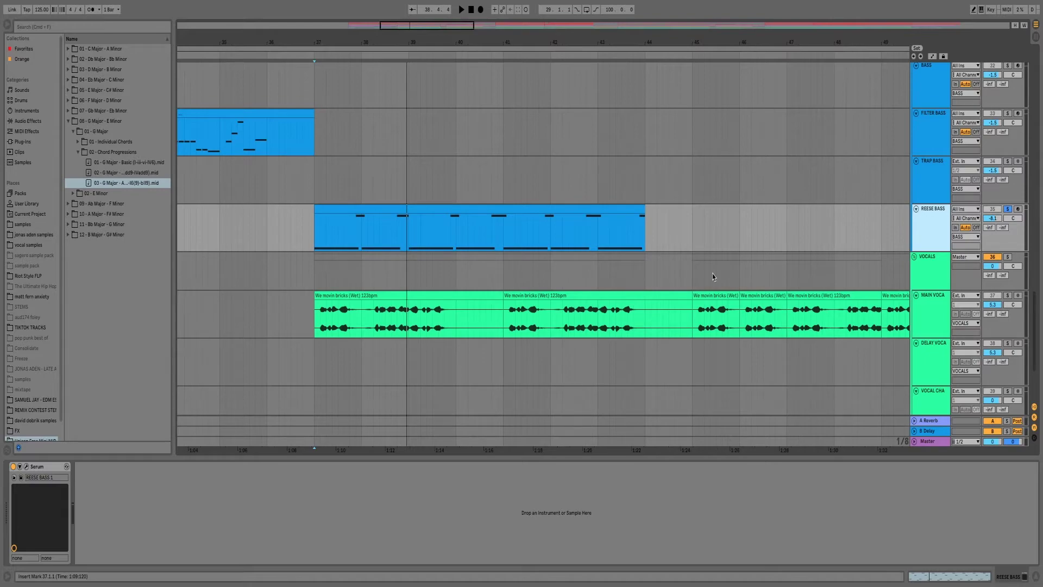
Select the REESE BASS clip starting at bar 37 and play it in solo.
left_click(344, 211)
key("space")
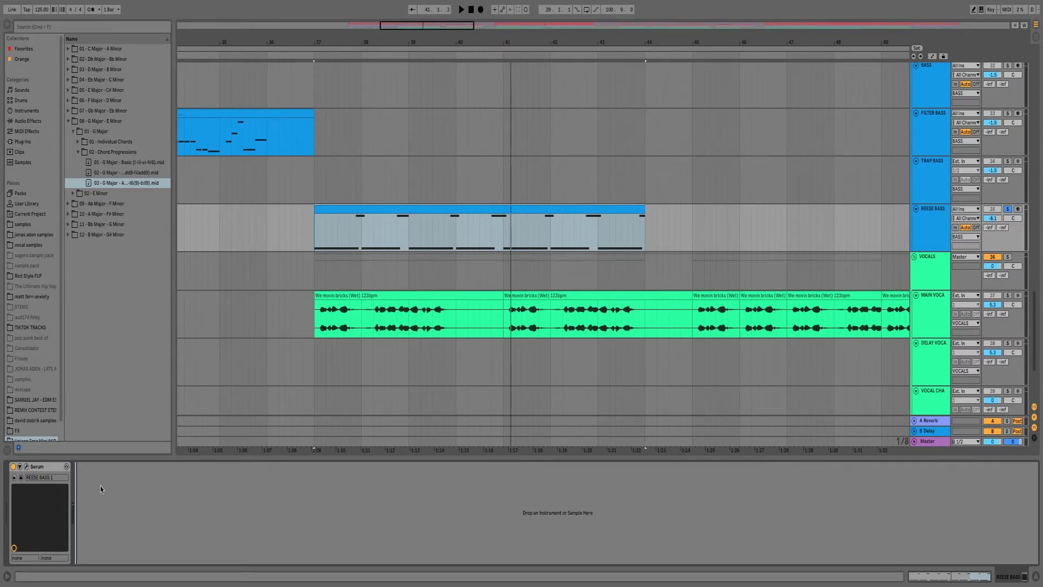
Unfold the Reverb and Delay devices on the main vocals track and play the soloed vocal from bar 37.
key("Down")
key("Down")
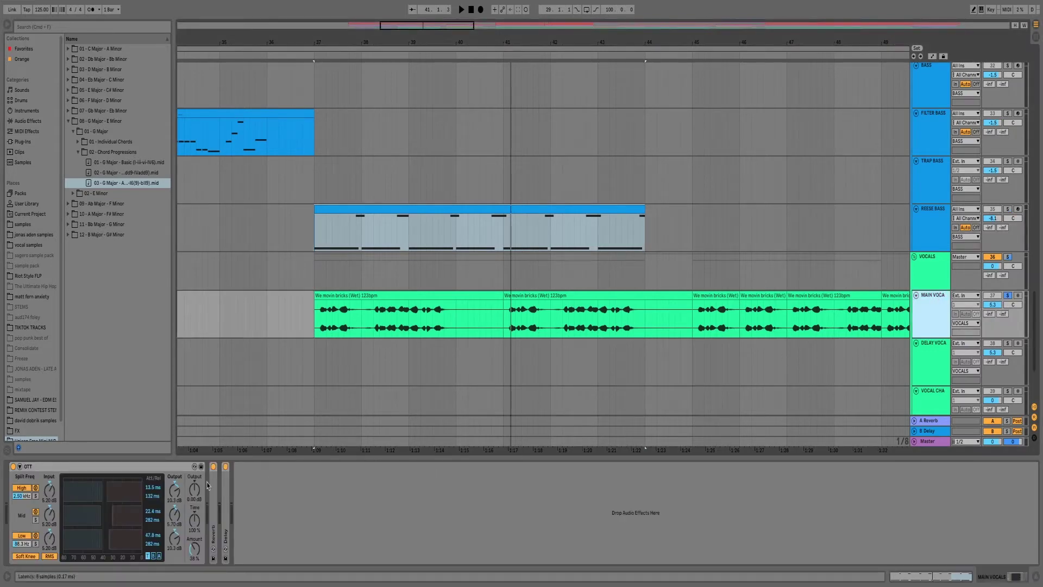
double_click(213, 519)
double_click(416, 510)
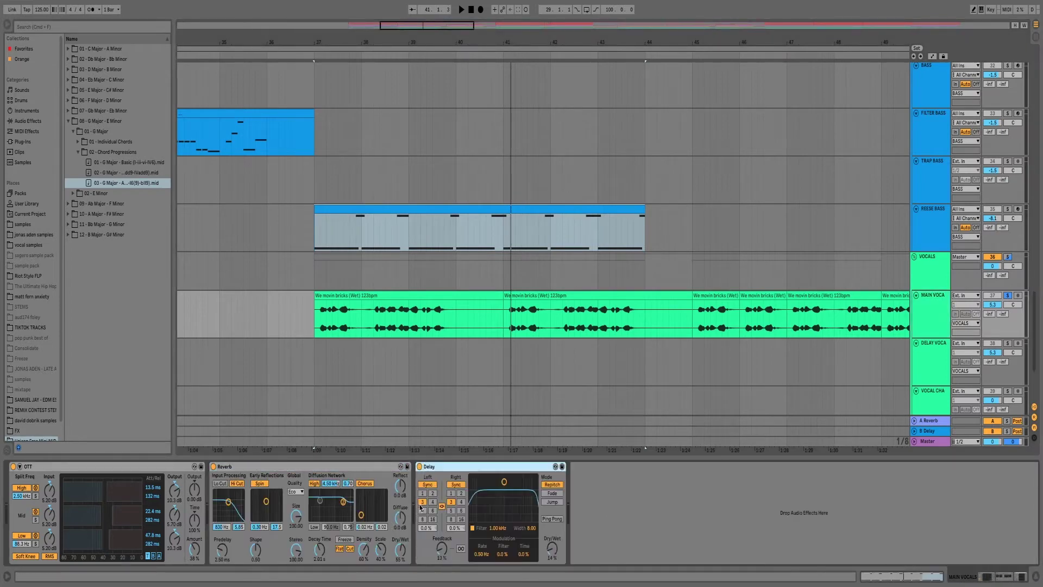
key("space")
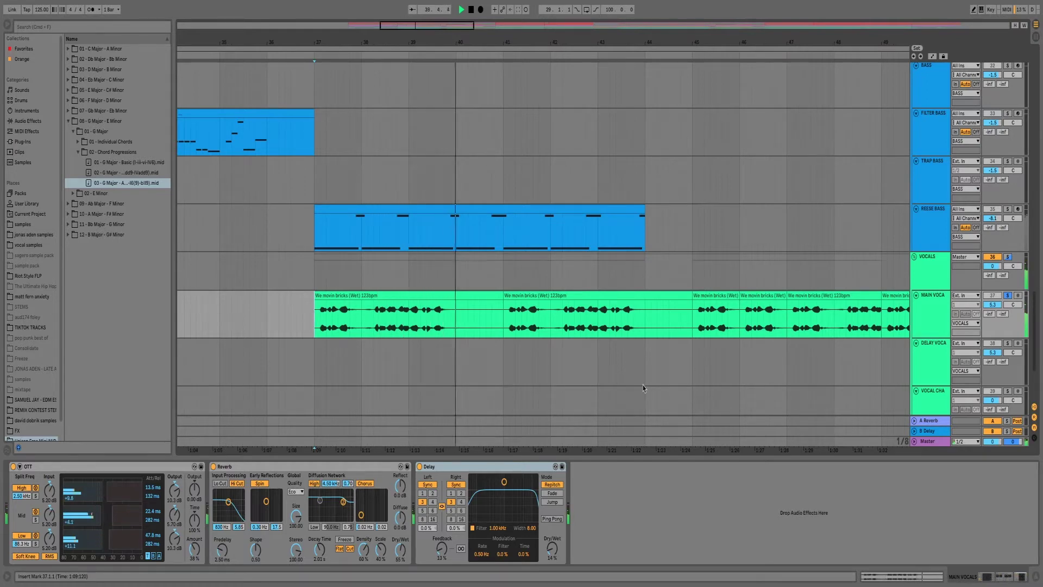
Play the full break section from bar 37 with all groups audible, reviewing the drum, FX, lead and bass tracks.
scroll(713, 302, "up", 10)
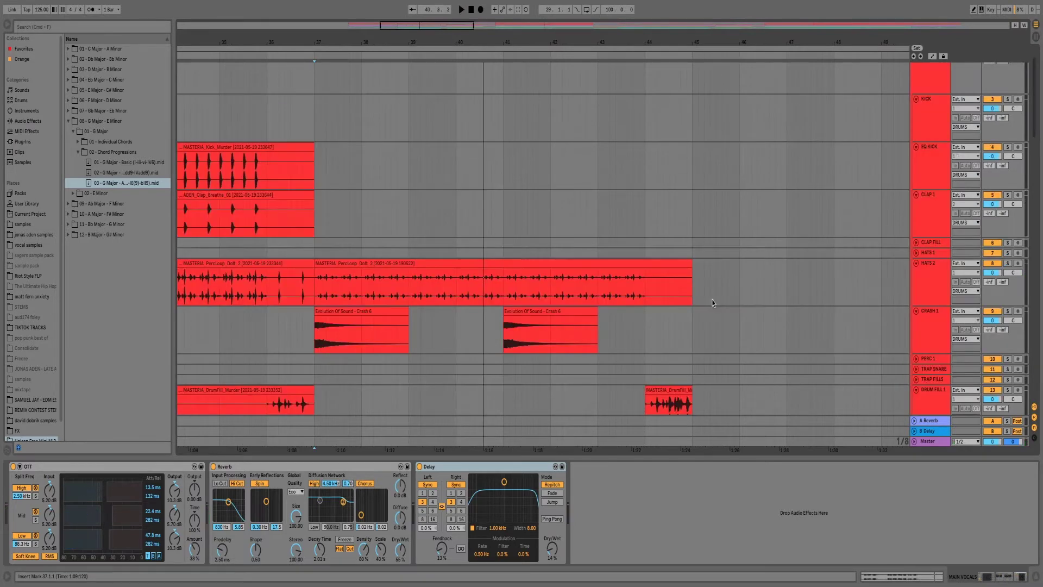
left_click(315, 227)
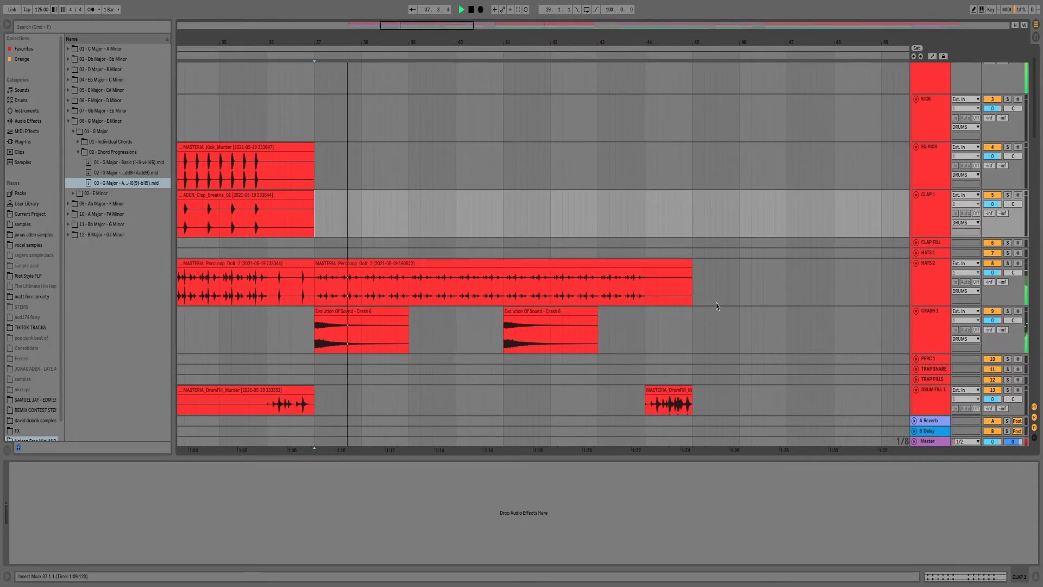
scroll(715, 305, "down", 8)
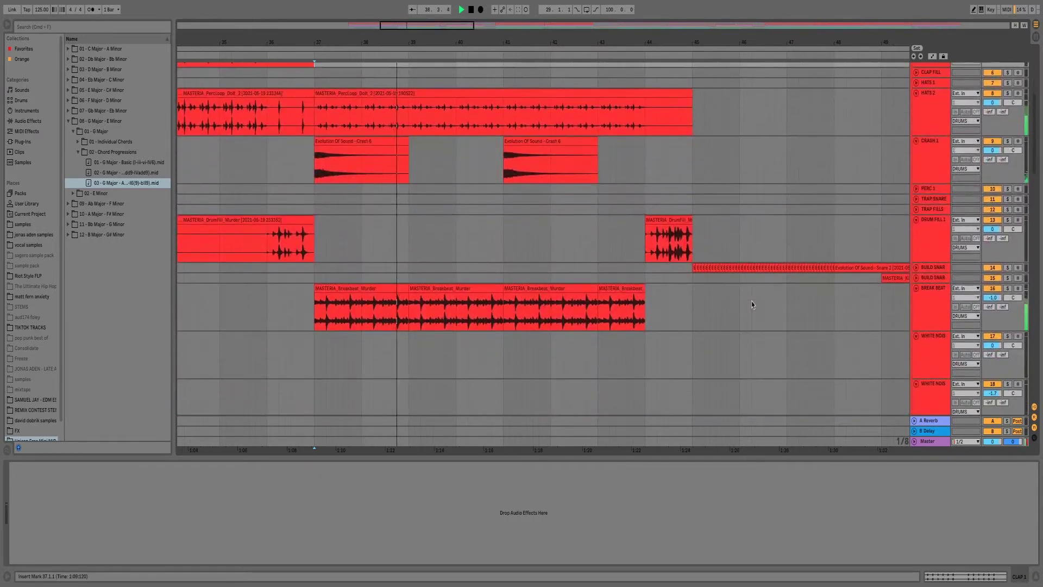
scroll(752, 304, "down", 3)
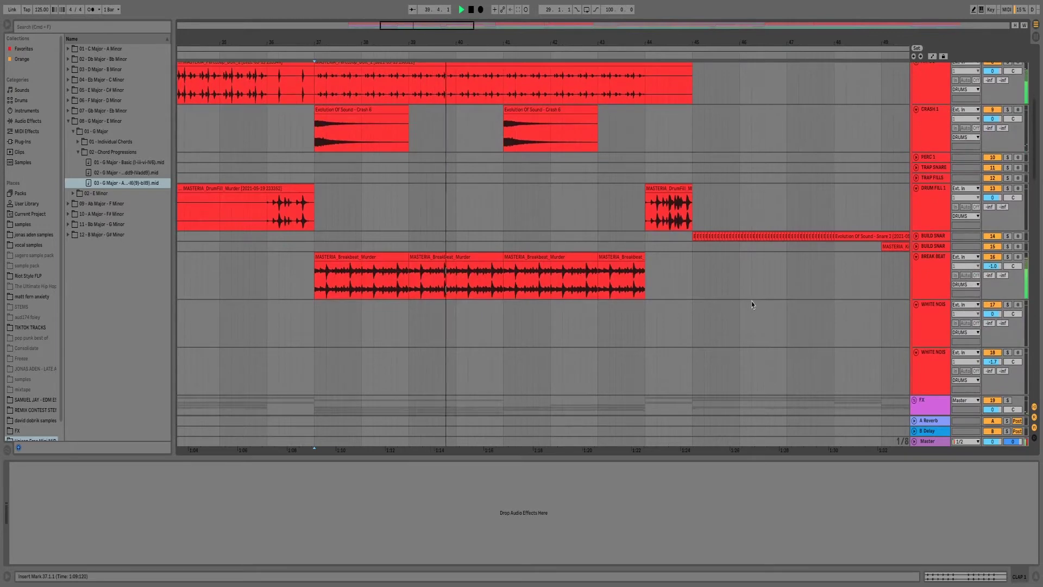
scroll(752, 304, "down", 7)
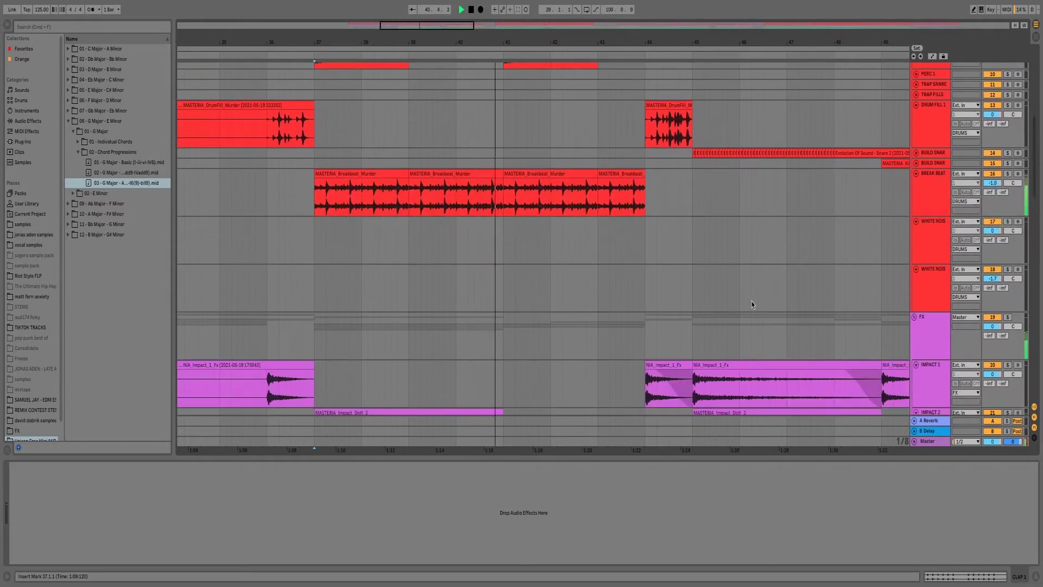
scroll(752, 304, "down", 15)
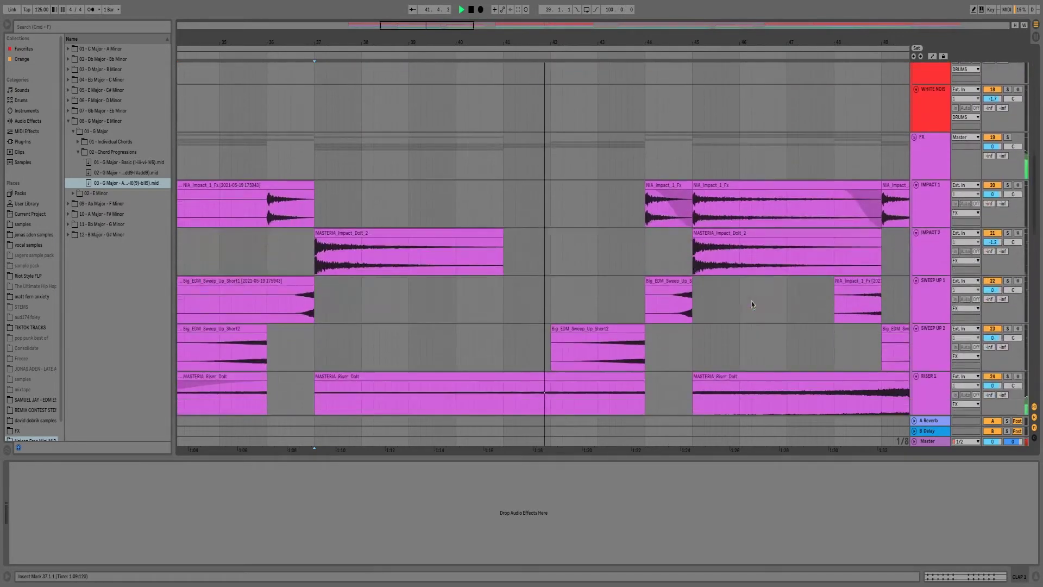
scroll(752, 304, "down", 15)
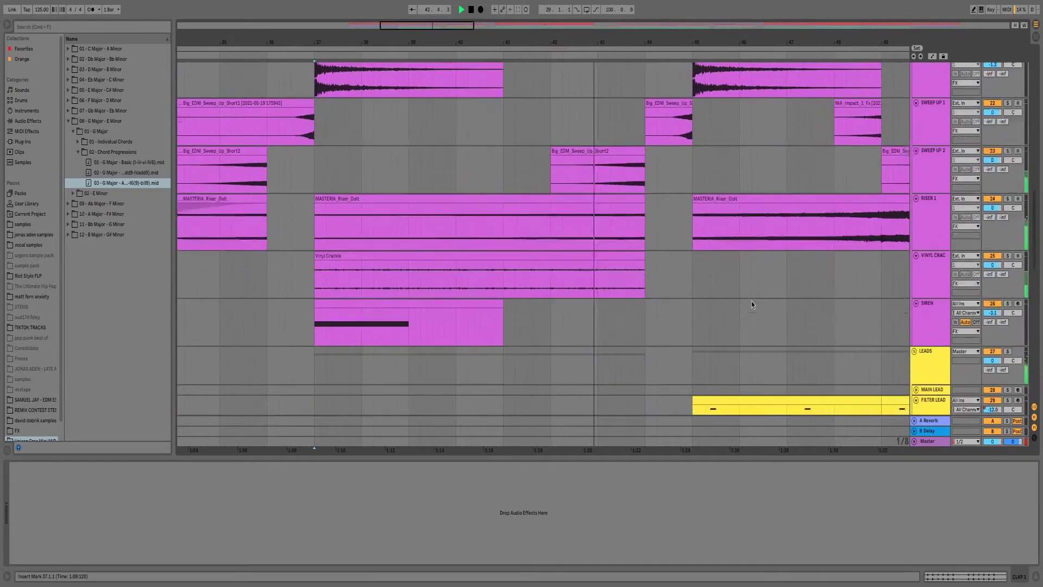
scroll(752, 304, "down", 11)
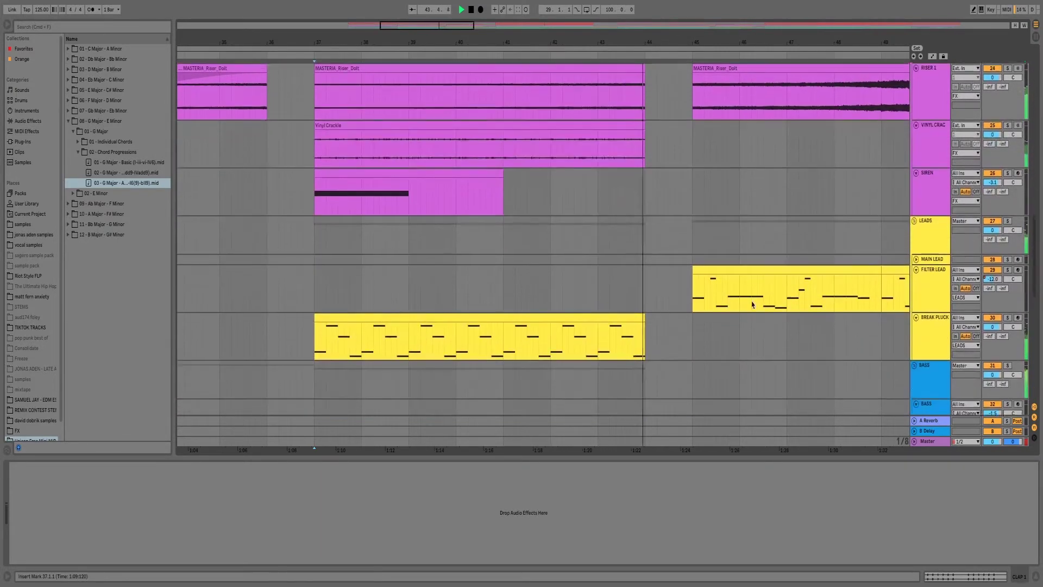
scroll(752, 304, "down", 1)
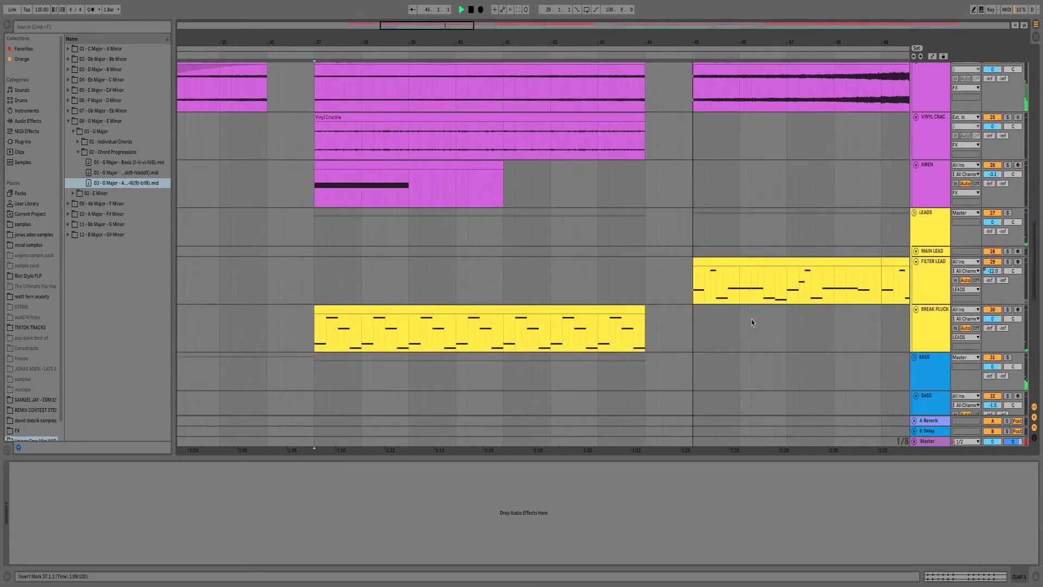
Play the first build snare track from bar 48 and the second from bar 49, each in solo.
key("space")
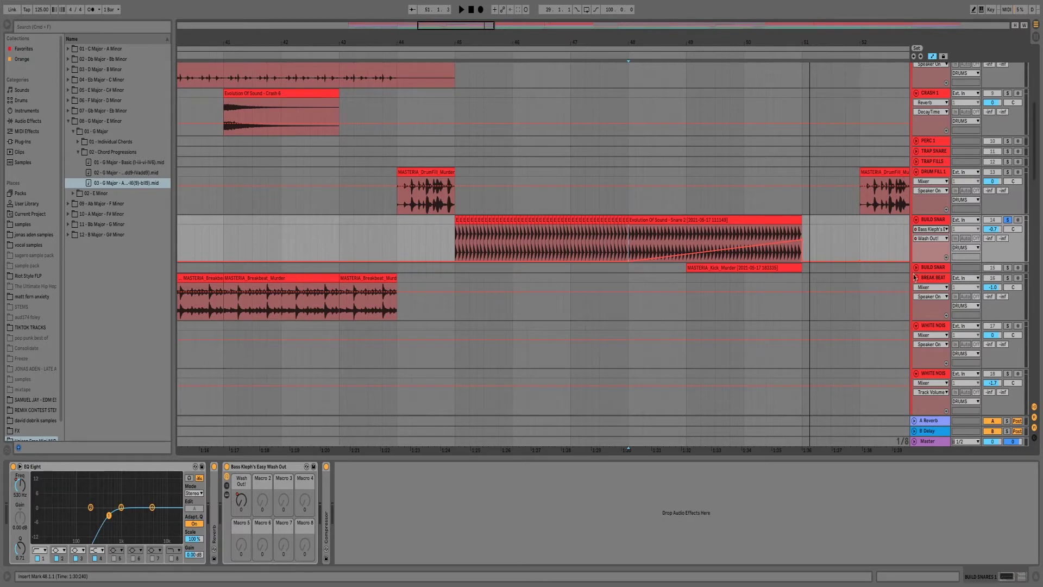
key("space")
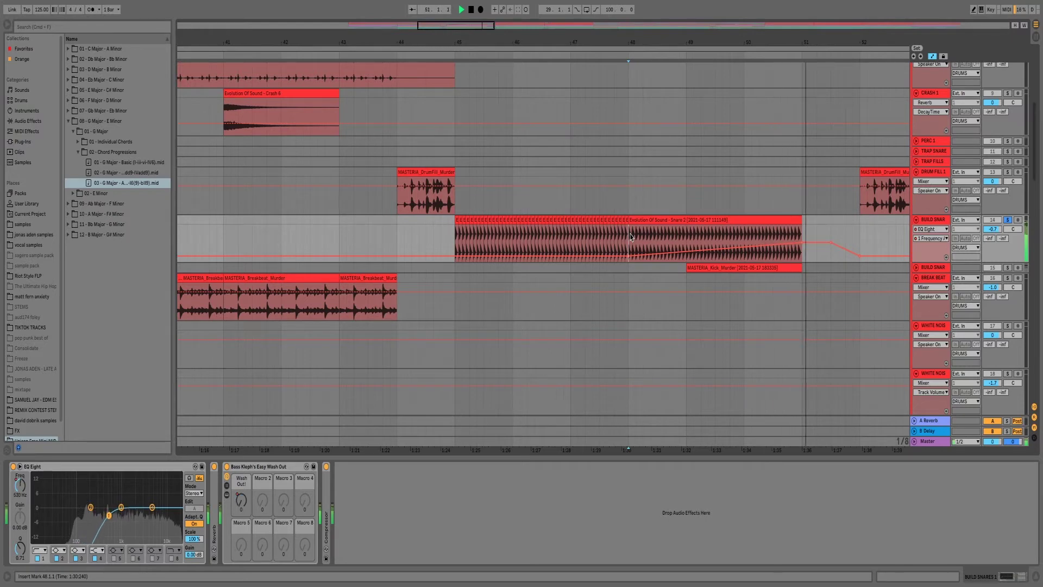
left_click(690, 267)
key("space")
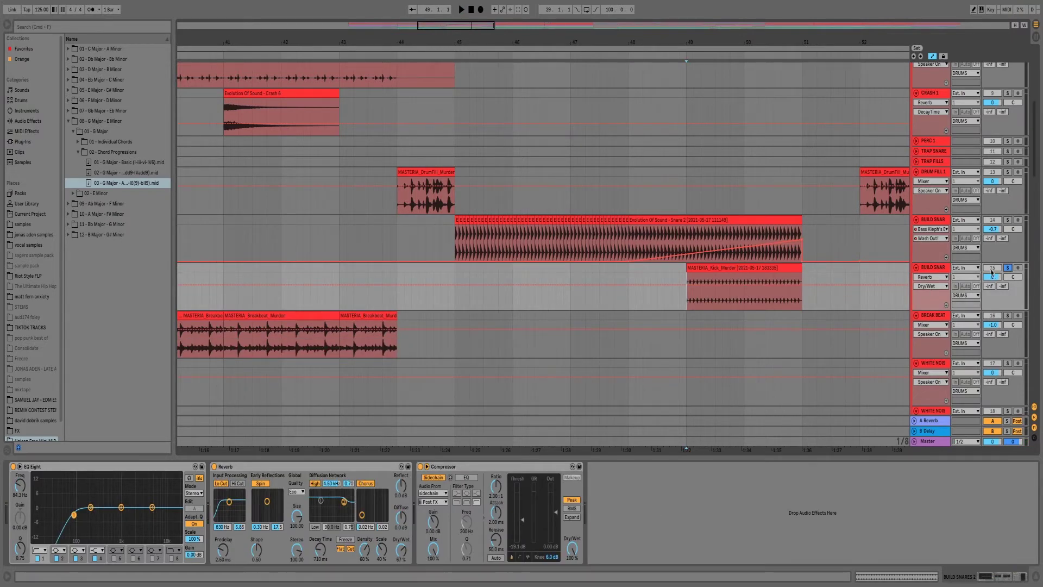
key("space")
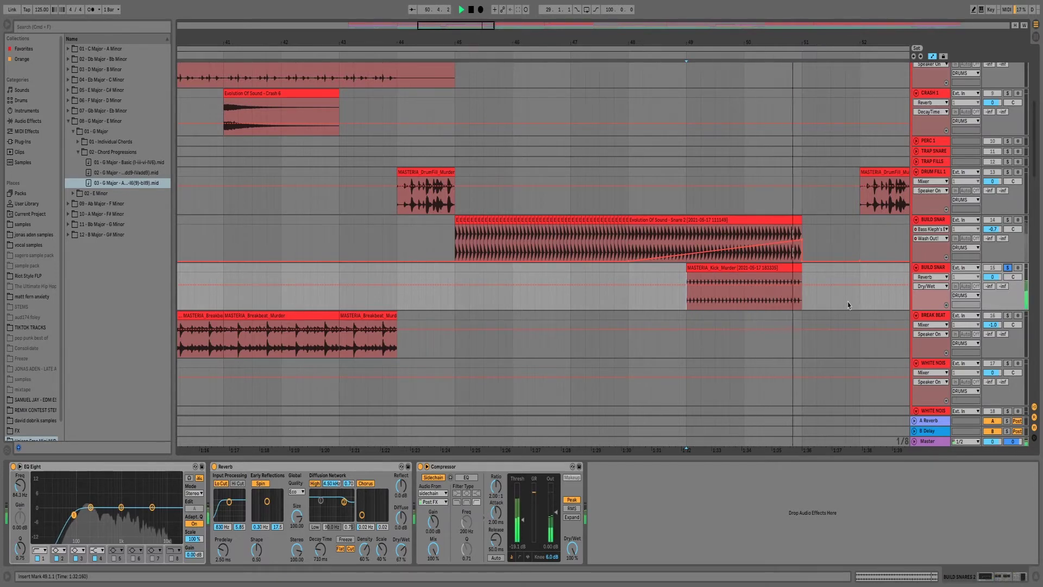
key("space")
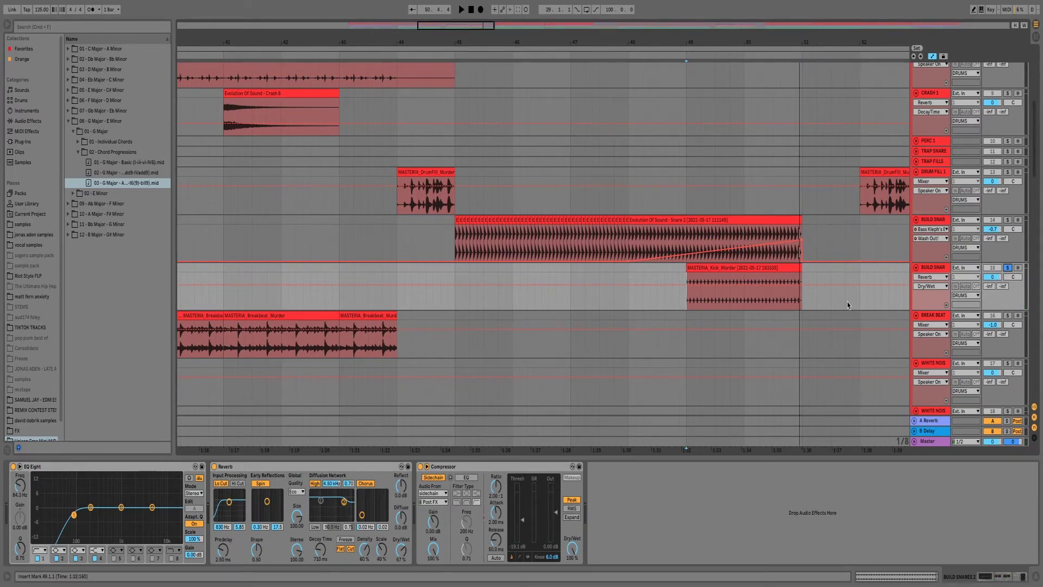
Play the soloed FX group from bar 45 through the build-up, reviewing its impact, sweep and riser tracks.
scroll(380, 148, "down", 5)
left_click(456, 181)
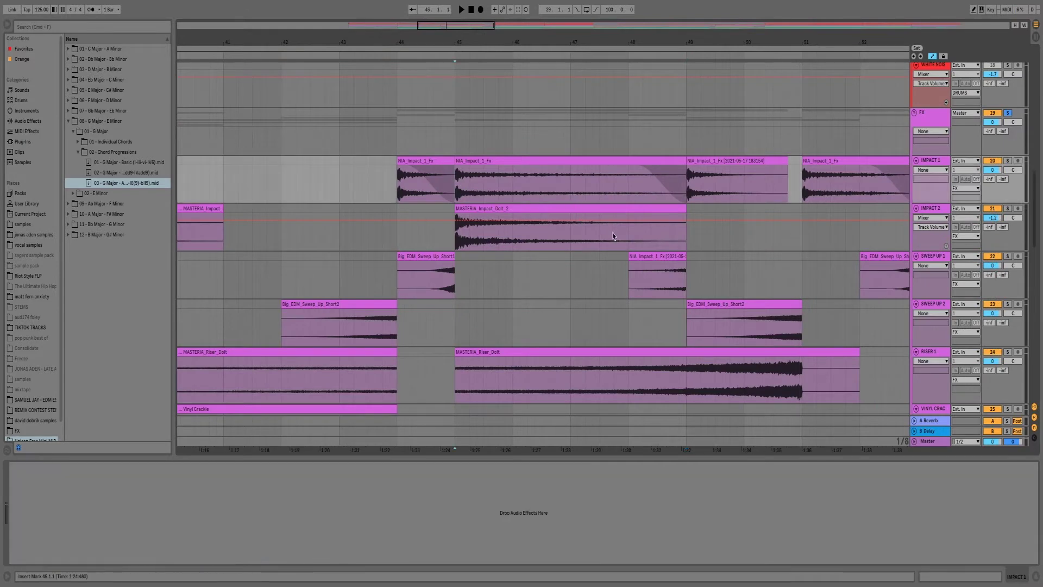
key("space")
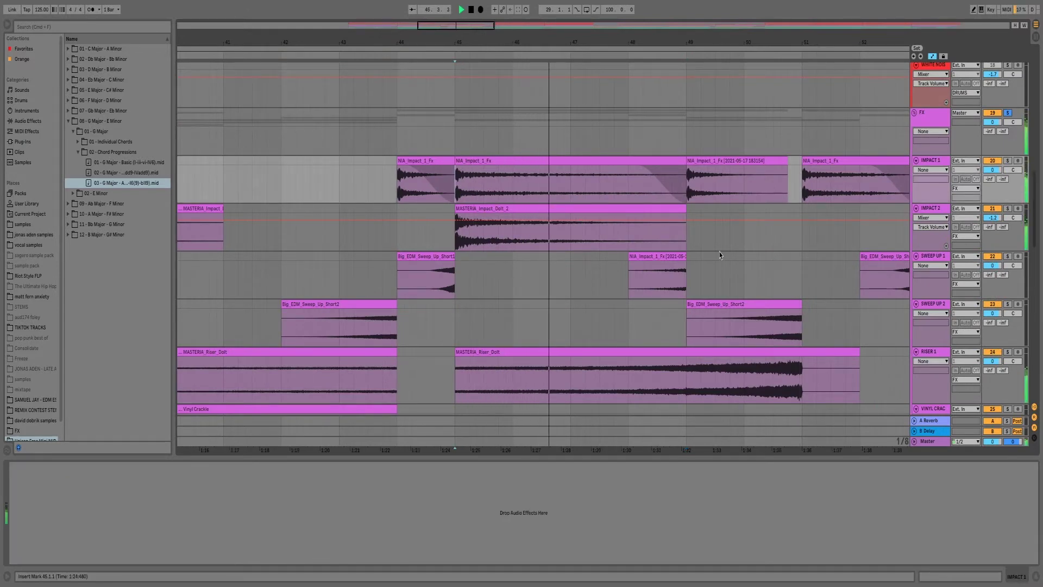
scroll(720, 255, "down", 2)
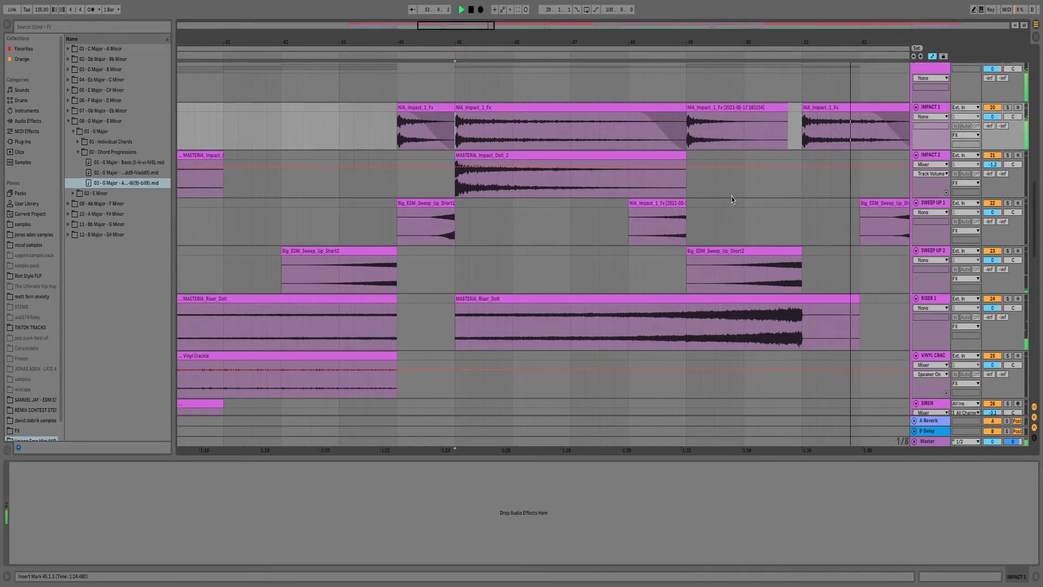
key("space")
Unfold the EQ Eight and Compressor devices on the FILTER LEAD track and play it in solo from bar 45.
scroll(731, 199, "down", 6)
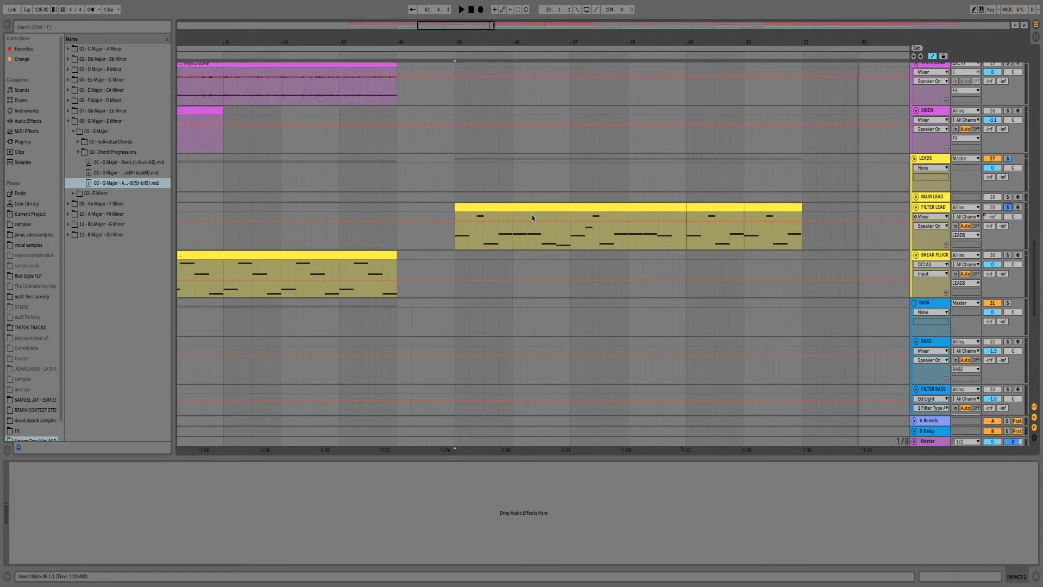
left_click(455, 237)
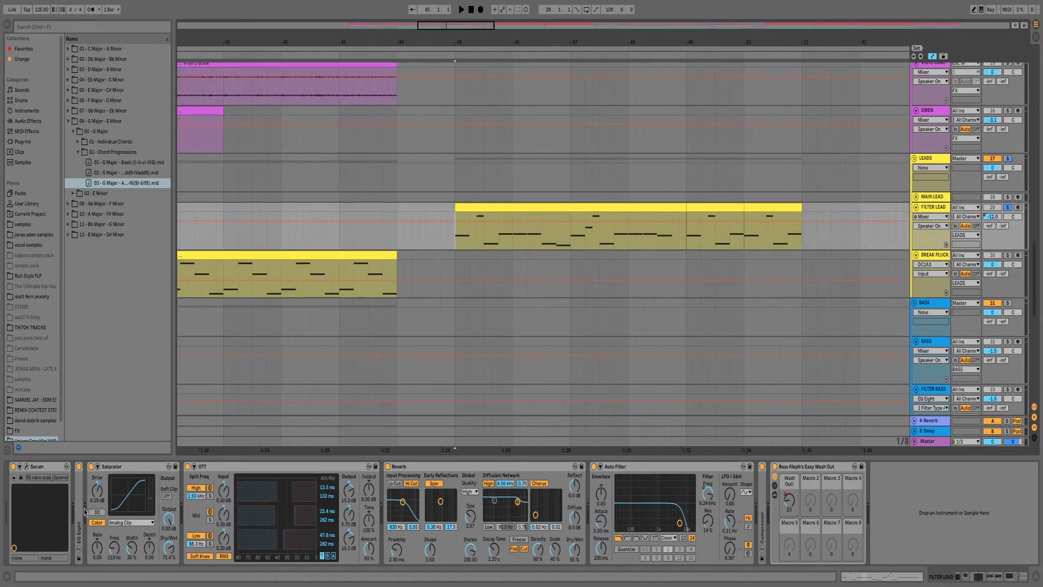
left_click_drag(84, 511, 85, 512)
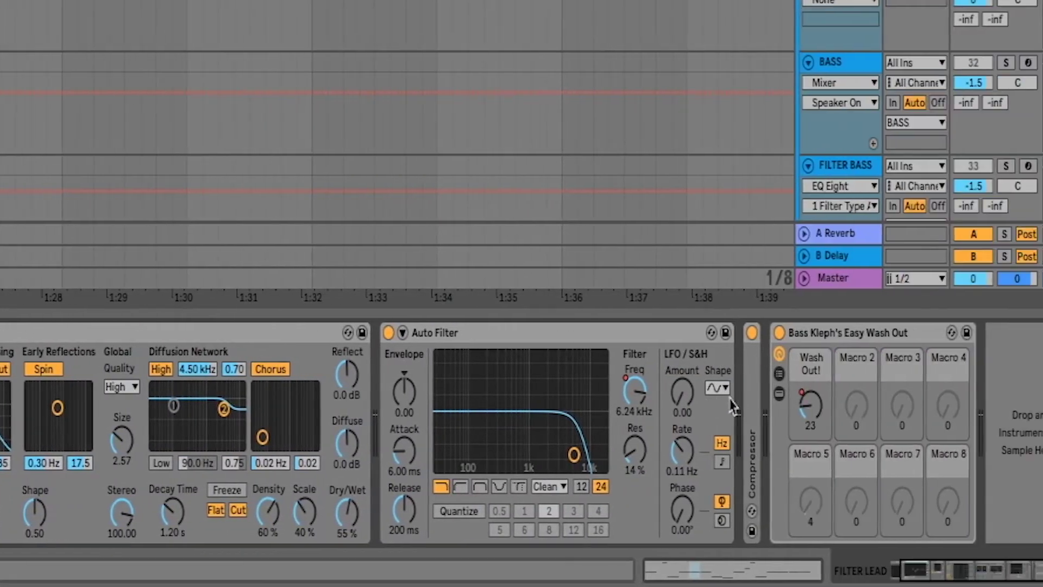
double_click(752, 407)
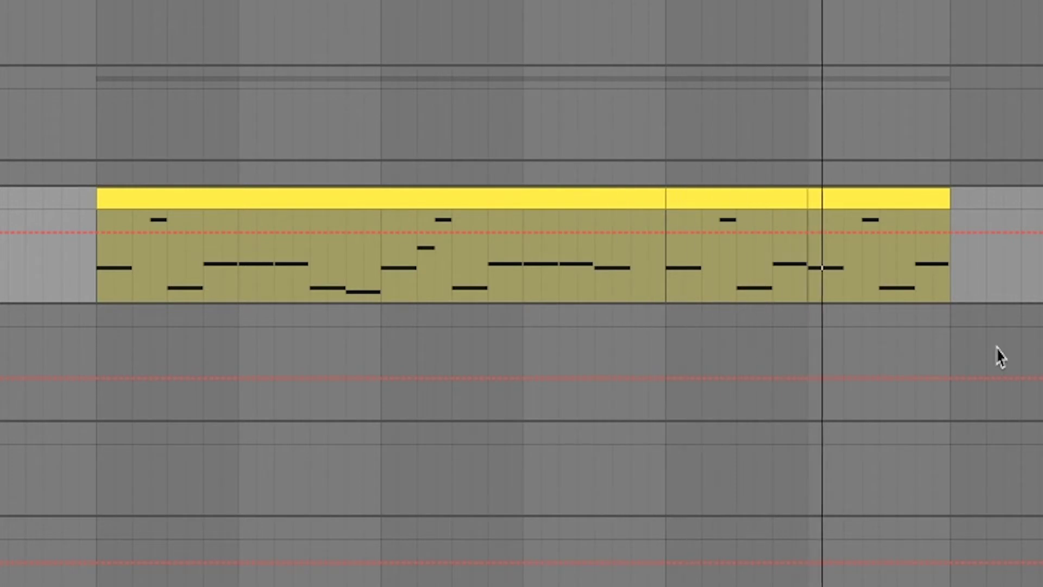
key("space")
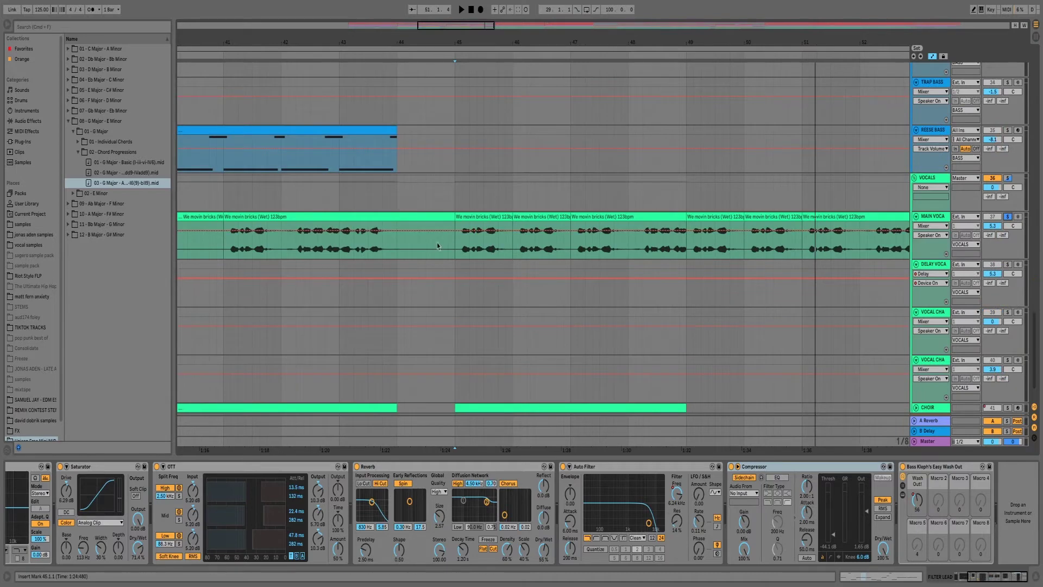
Play the soloed main vocals track from bar 45 with its OTT, Reverb and Delay devices shown.
left_click(455, 251)
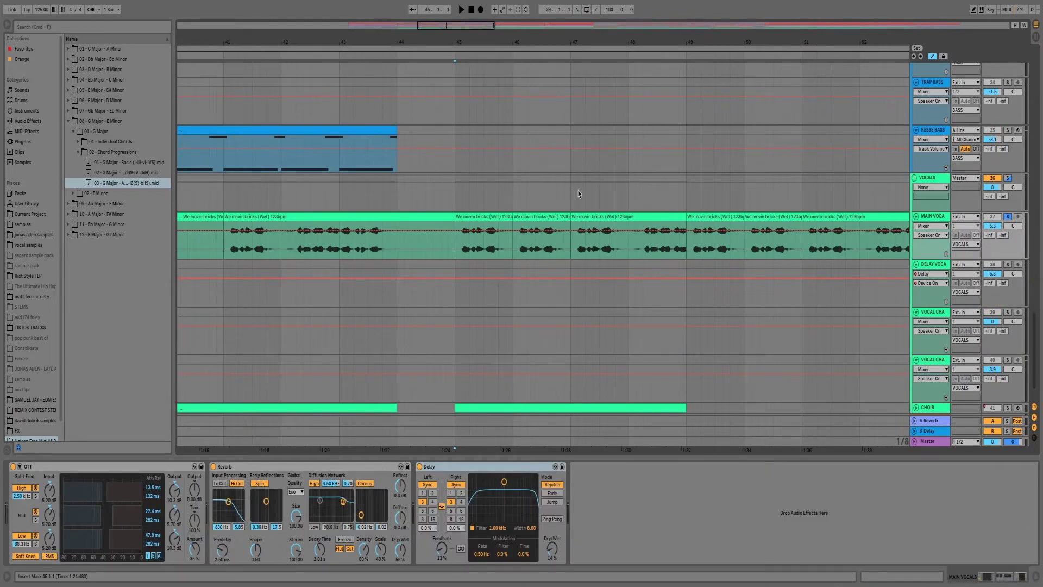
key("space")
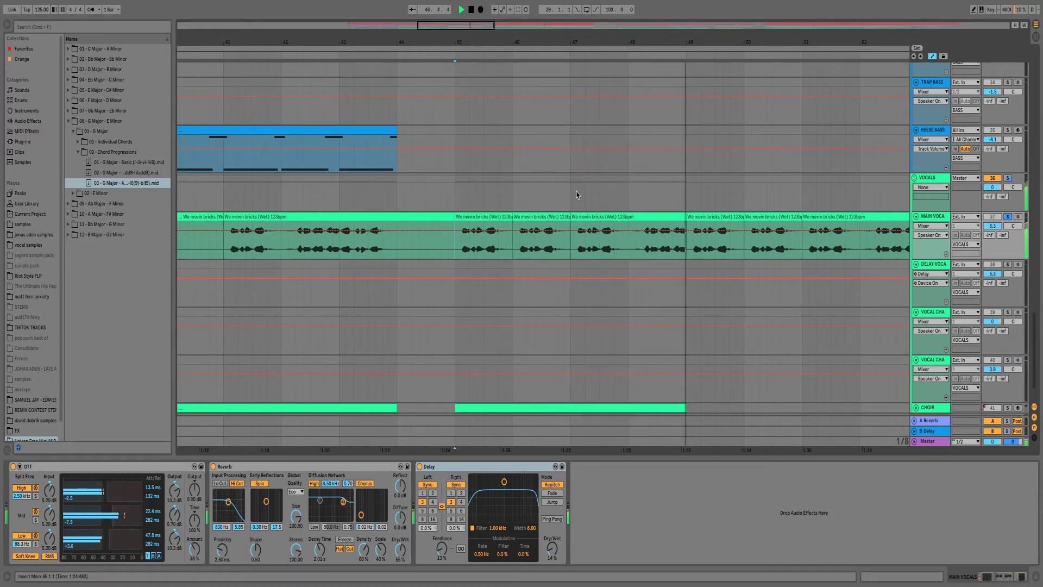
key("space")
Play the full build-up from bar 45 with all groups audible, reviewing the vocal, bass, lead, FX and drum tracks.
left_click(689, 193)
scroll(689, 193, "down", 2)
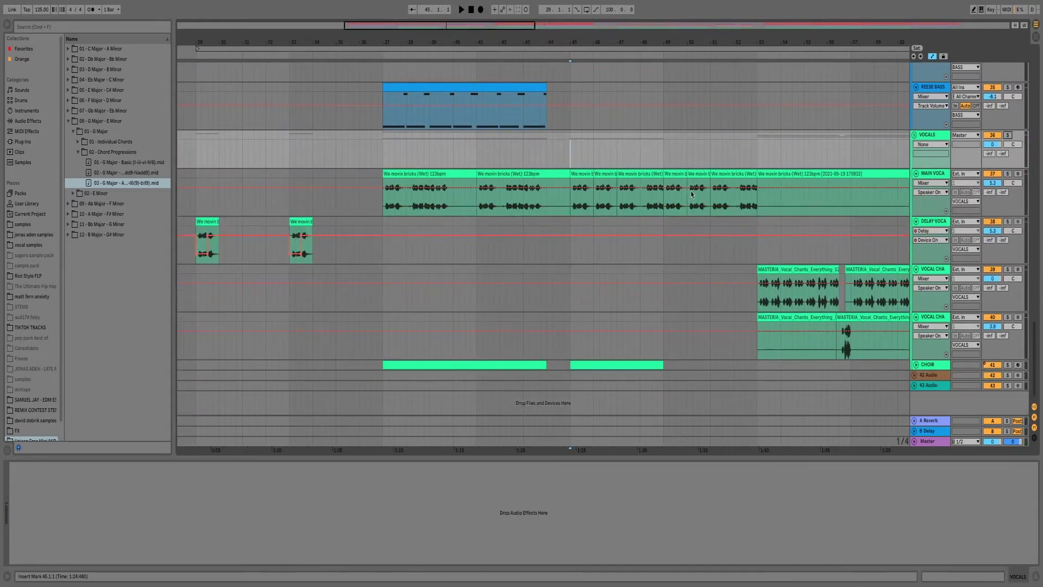
key("space")
scroll(700, 181, "up", 4)
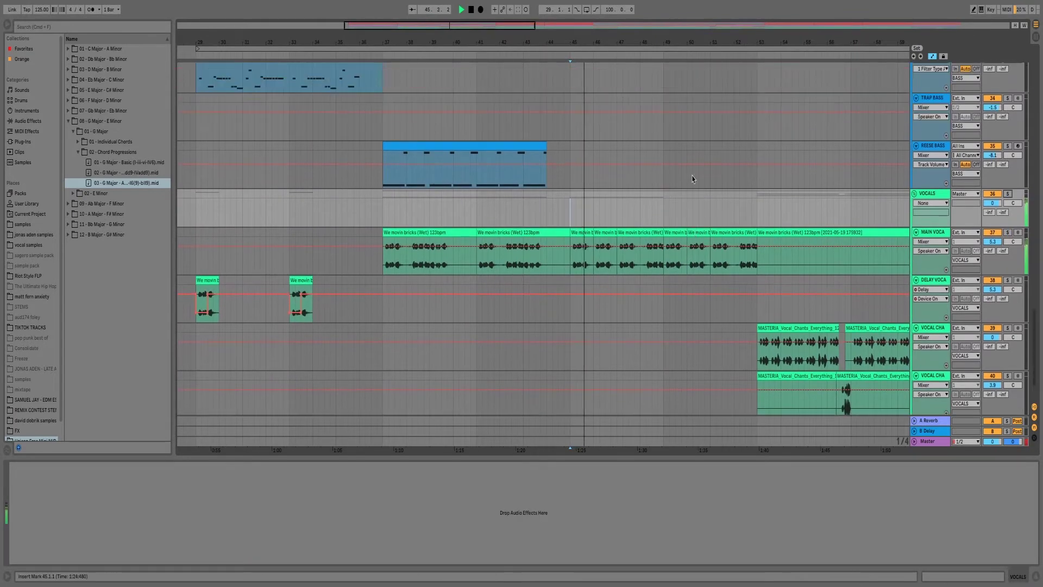
scroll(692, 178, "up", 8)
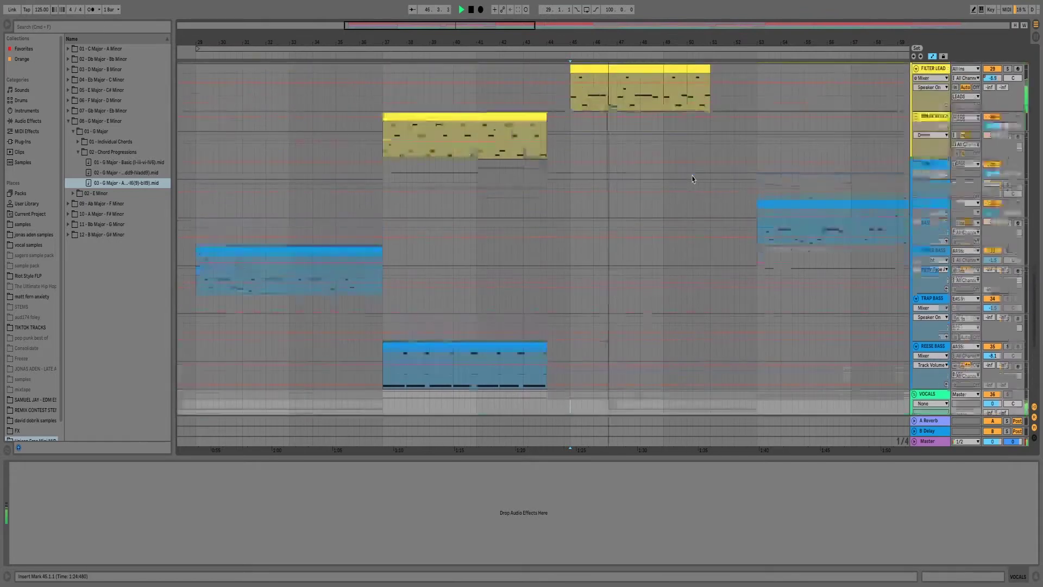
scroll(692, 178, "up", 7)
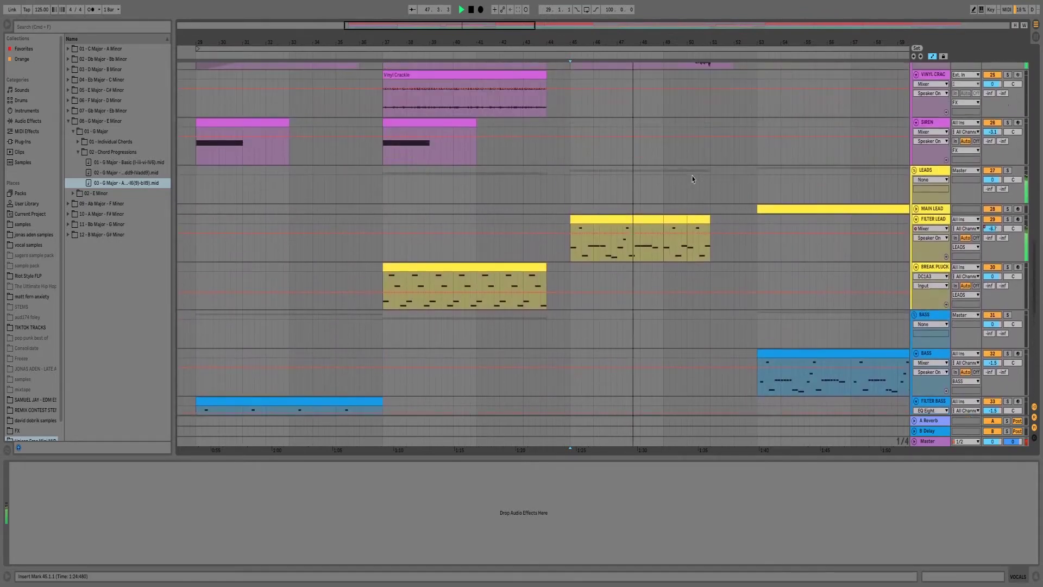
scroll(692, 178, "up", 12)
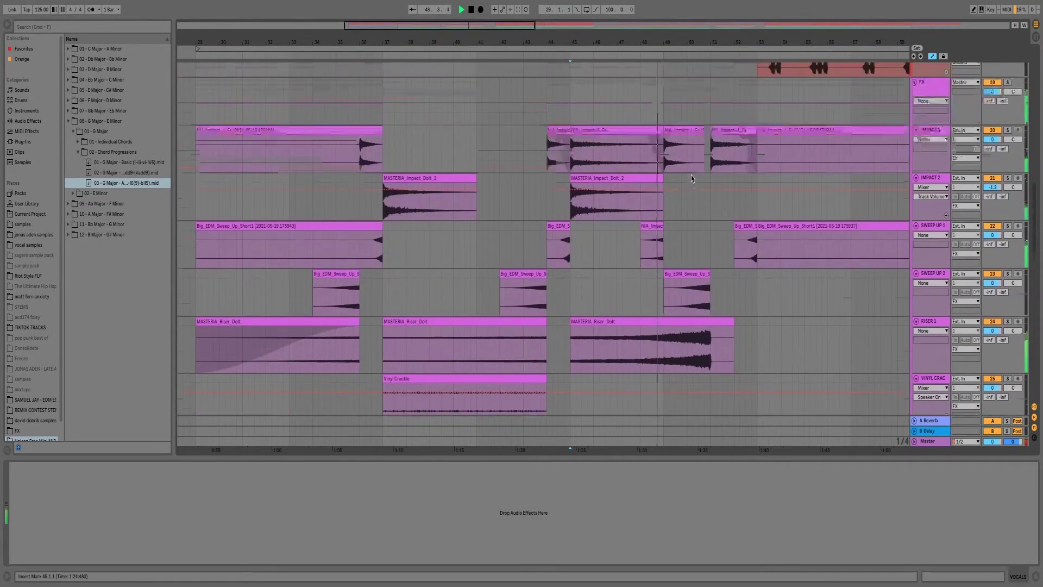
scroll(692, 178, "up", 11)
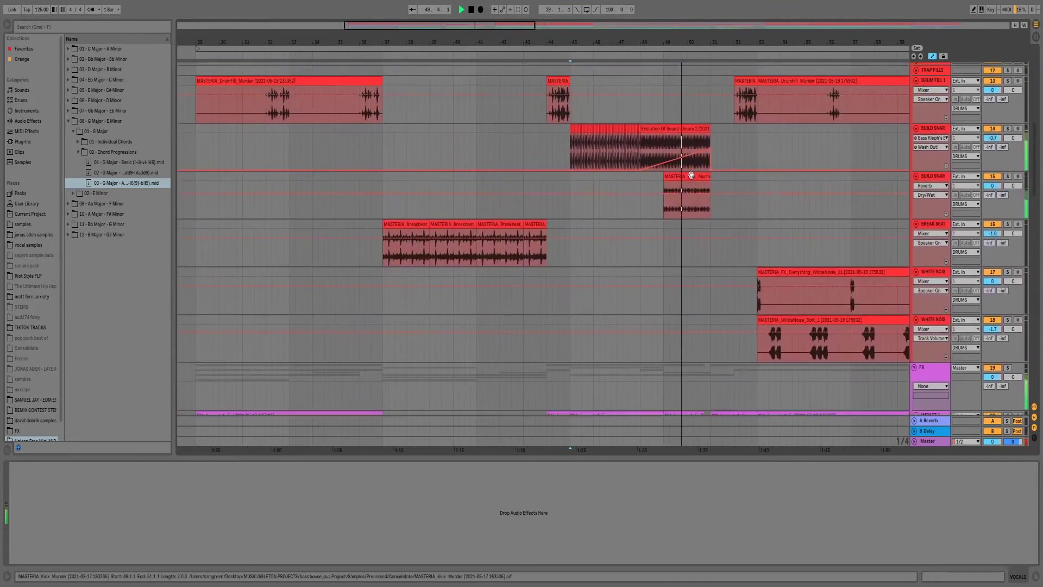
scroll(692, 178, "up", 1)
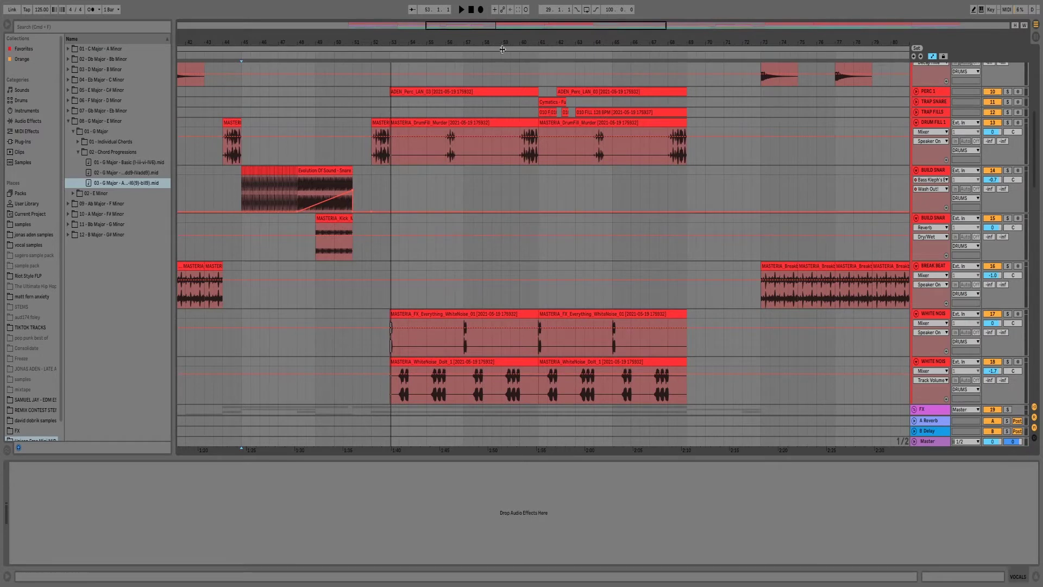
Go to the drop at bar 97 and examine the EQ Eight and DC1A3 devices on the KICK track.
left_click_drag(503, 49, 510, 47)
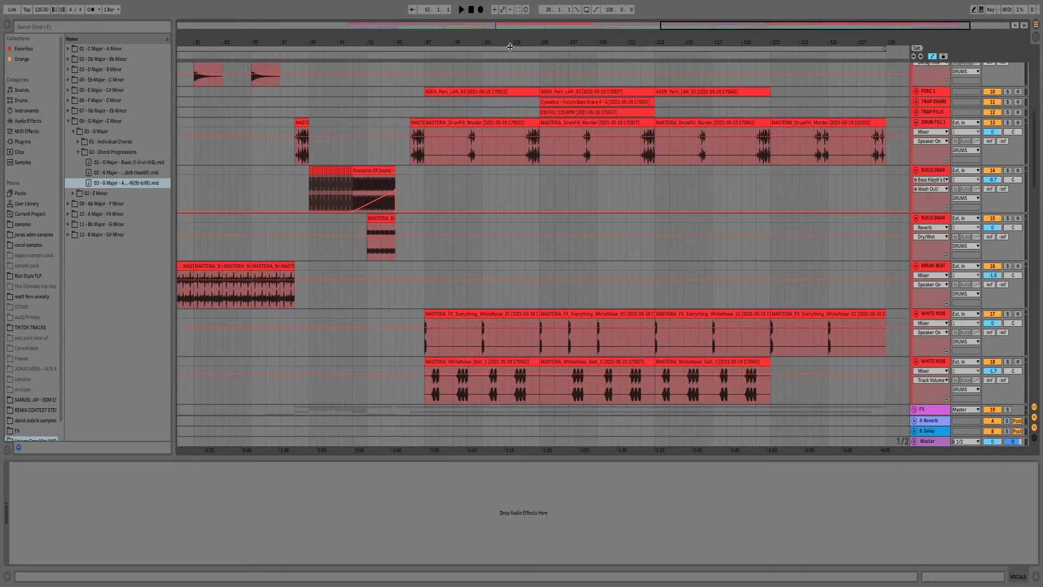
left_click_drag(510, 47, 697, 209)
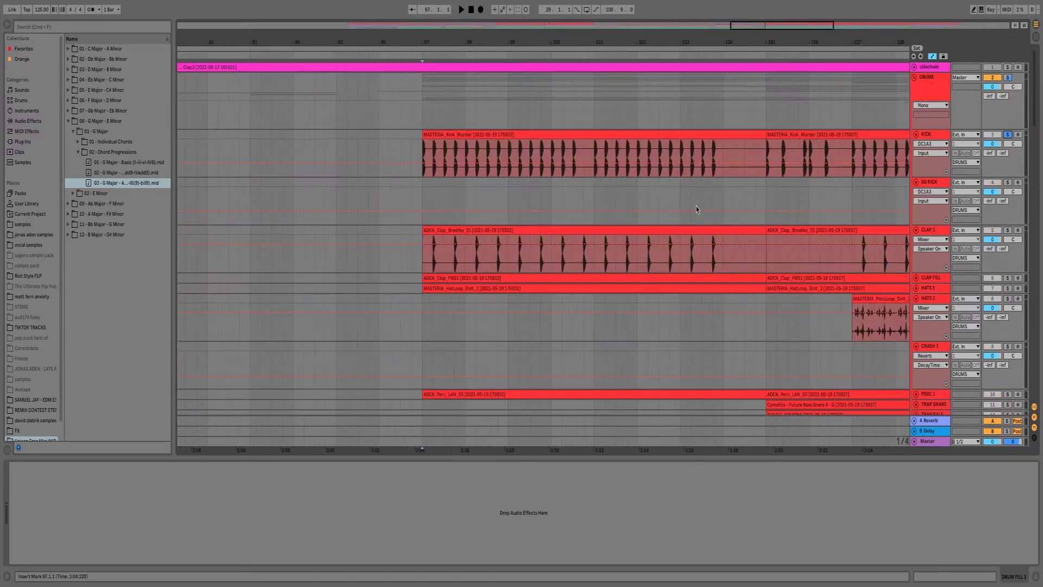
left_click(423, 150)
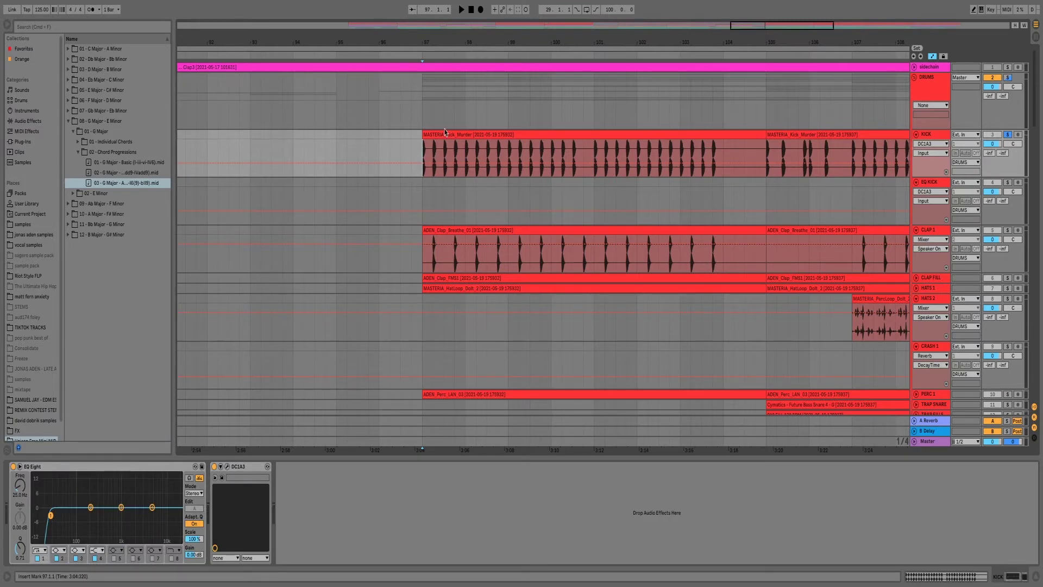
left_click(73, 468)
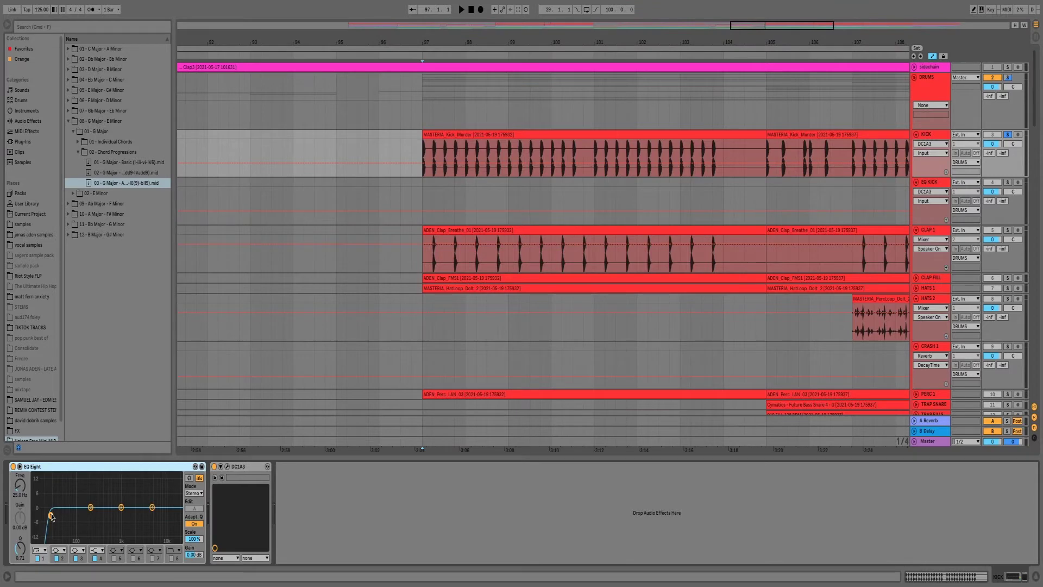
left_click(249, 466)
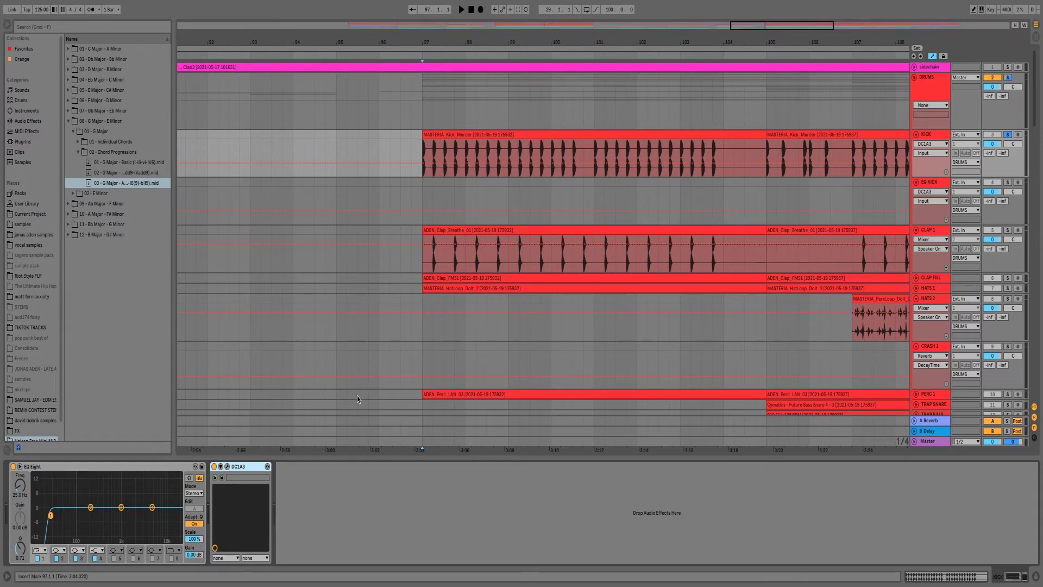
Play CLAP 1 in solo from bar 97, and CLAP FILL in solo around its hits in bars 98 and 100.
key("space")
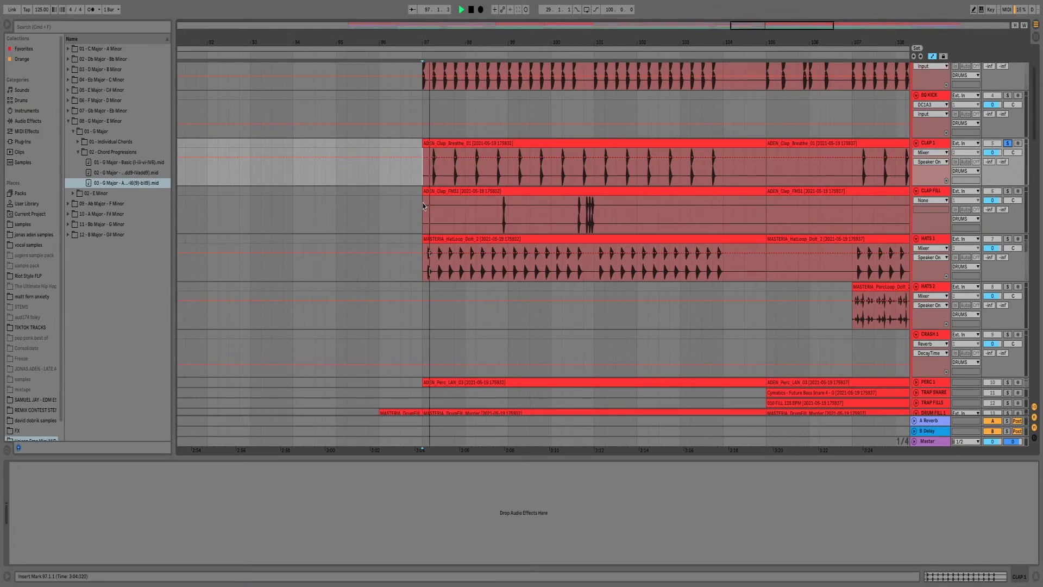
left_click(1009, 192)
left_click(1008, 191)
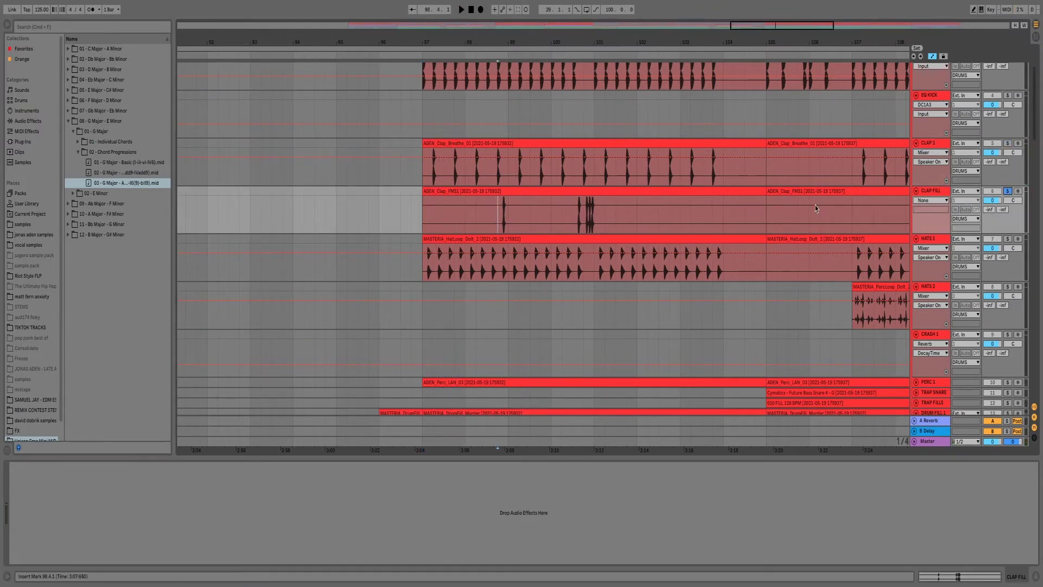
key("space")
left_click(571, 217)
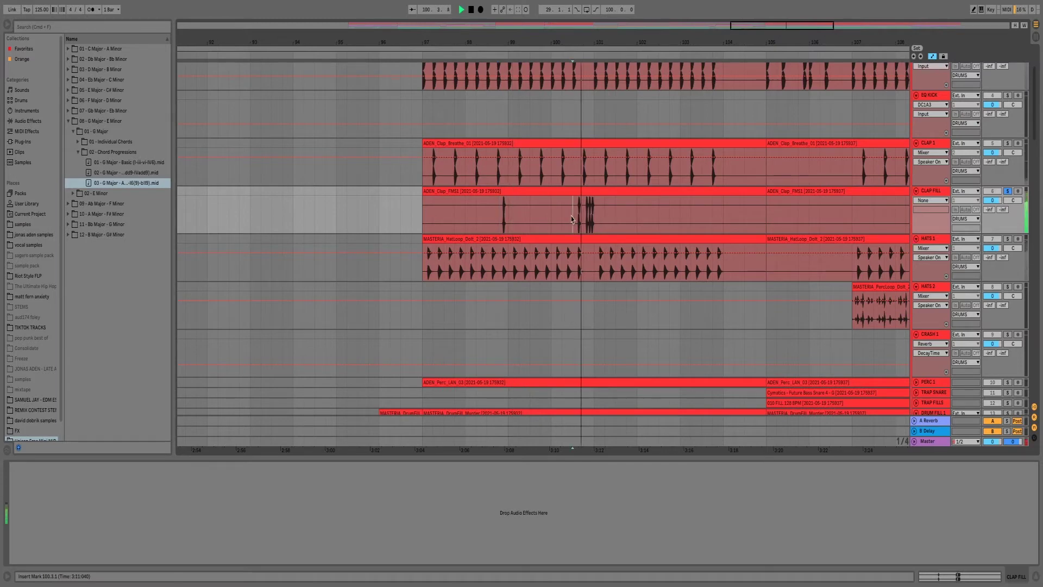
key("space")
Play the HATS 1 track in solo from bar 97.
key("Down")
key("space")
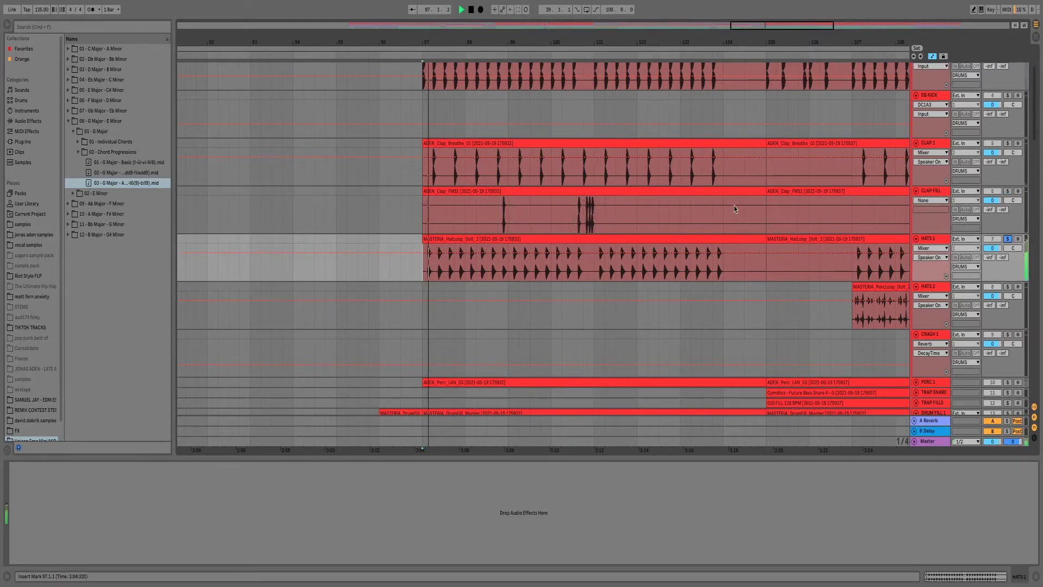
key("space")
Select the PERC 1 track and play it in solo from bar 97.
key("Down")
key("Down")
key("Down")
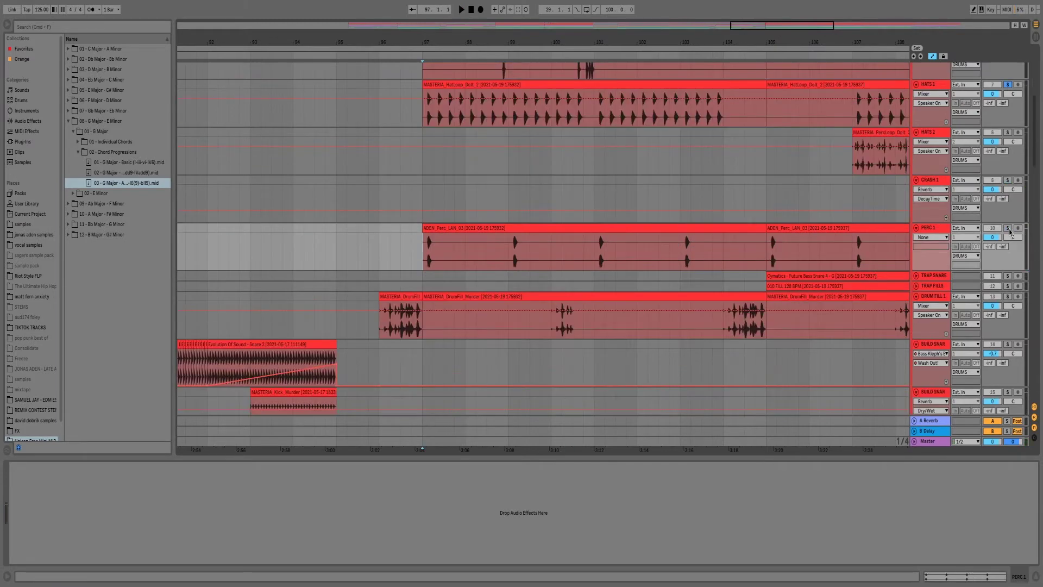
key("space")
key("space")
Play the DRUM FILL 1 track in solo from bar 100 and again from the fill at bar 104.
key("Down")
key("Down")
key("Down")
key("Right")
key("Right")
key("Right")
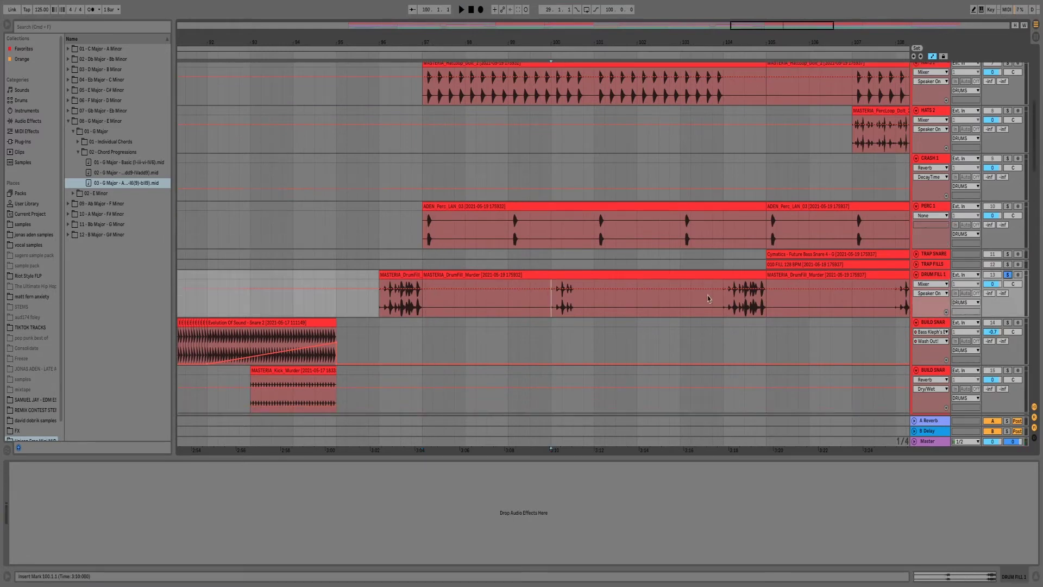
key("space")
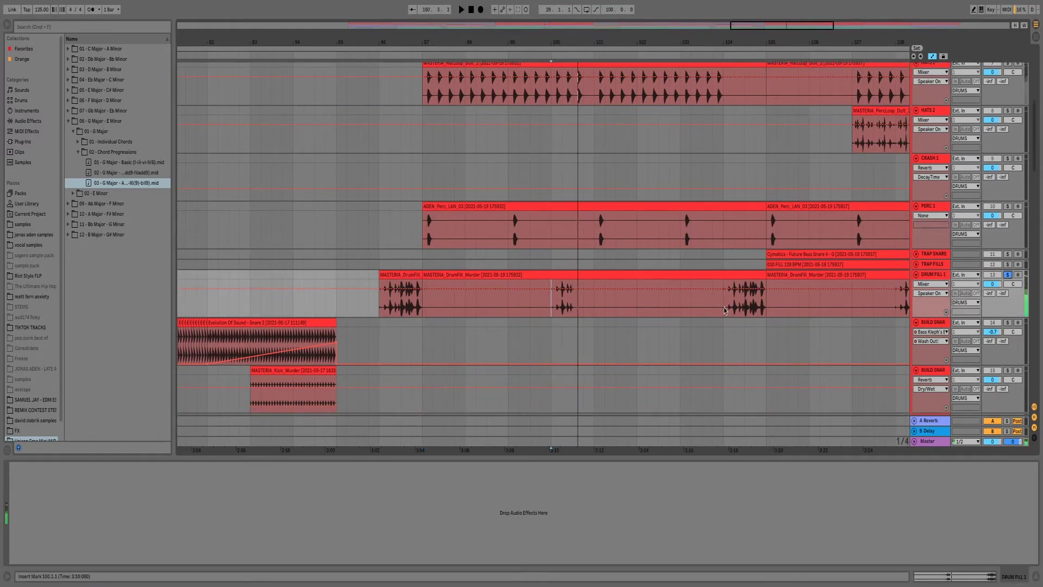
left_click(726, 311)
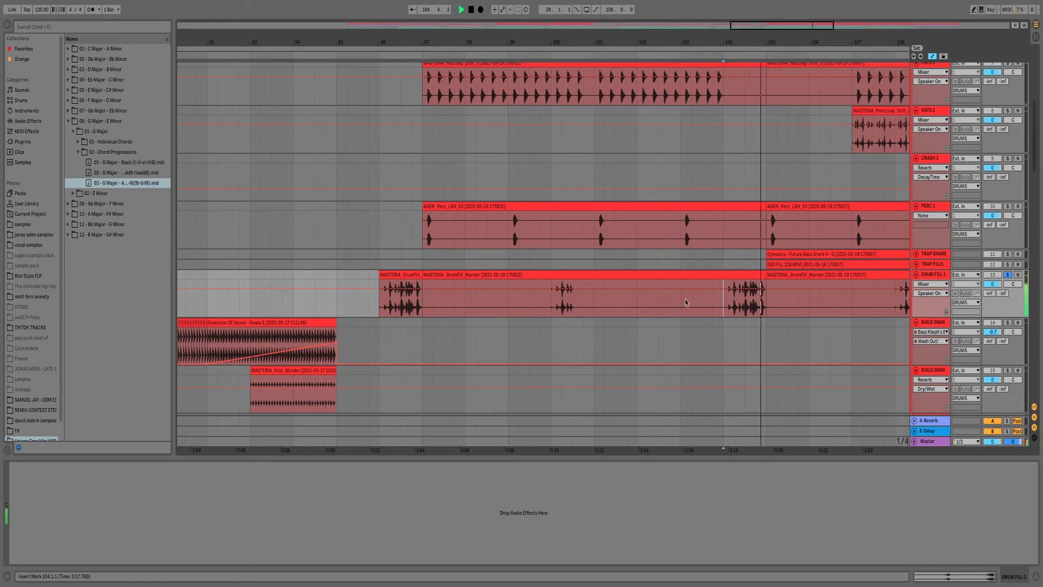
Play the two WHITE NOISE tracks together in solo from bar 97.
key("space")
key("Down")
key("Down")
key("Down")
key("Down")
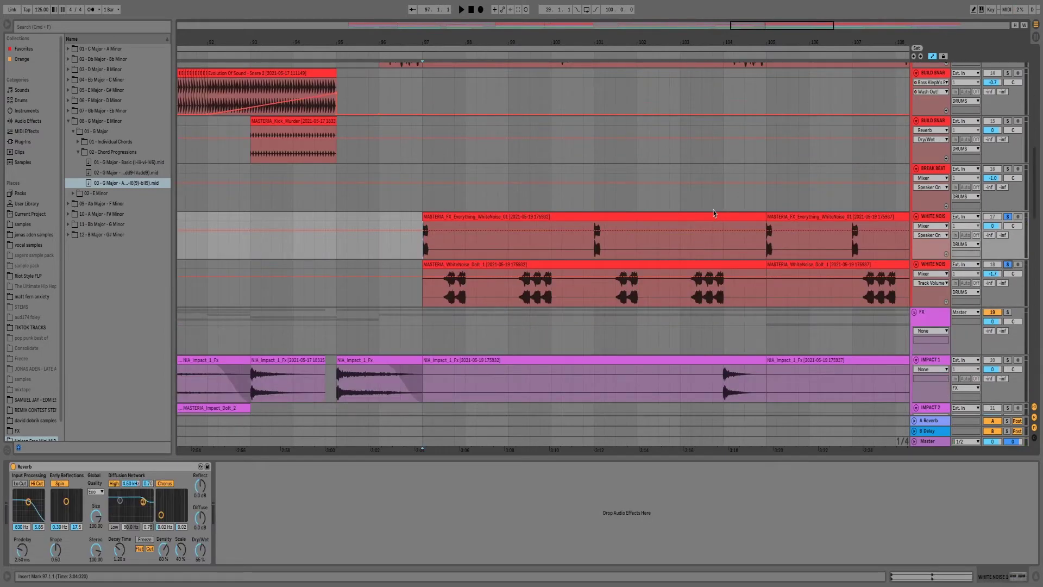
key("space")
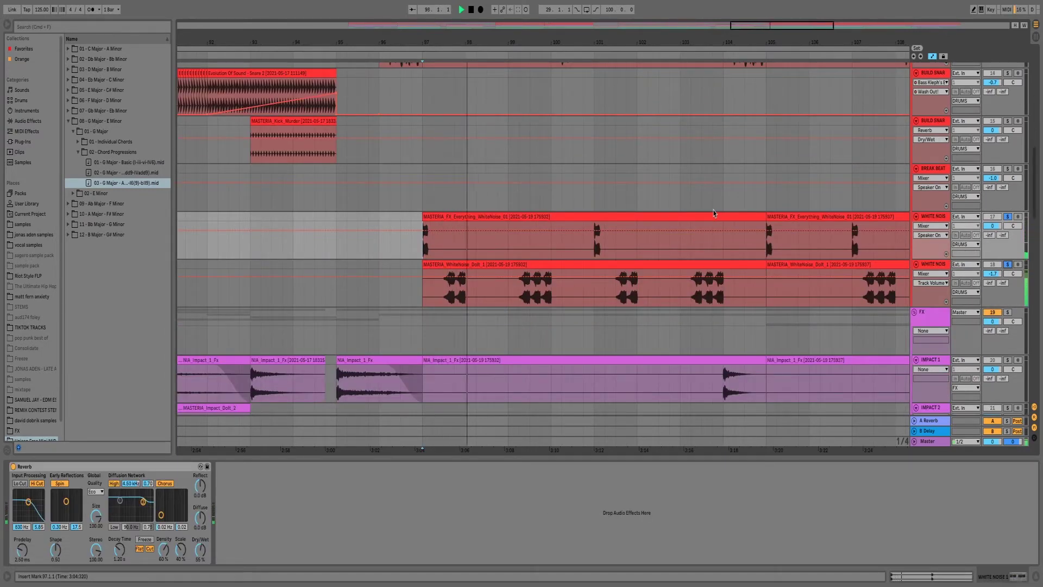
key("space")
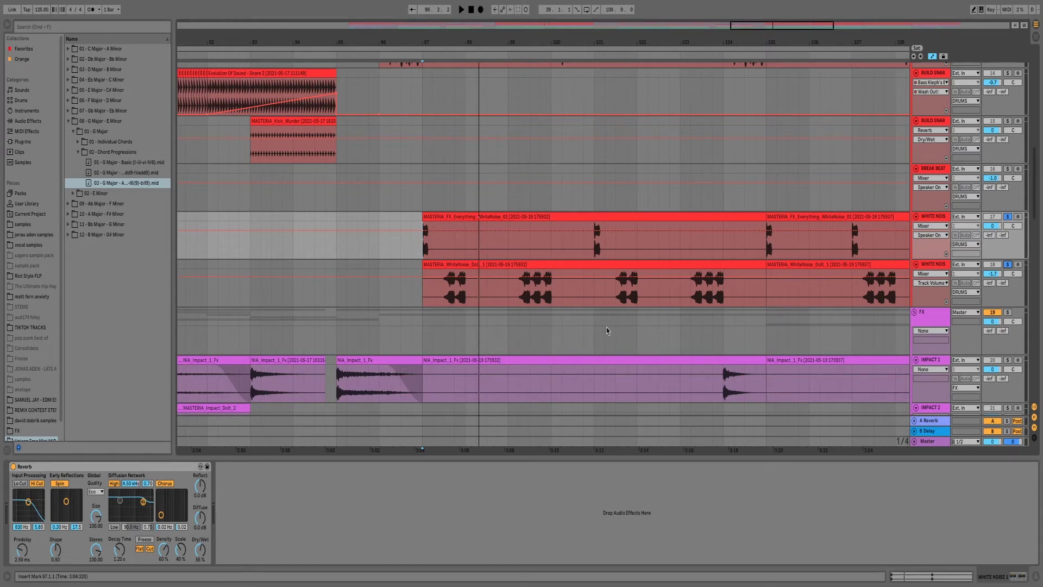
Play the IMPACT 1 track in solo from its hit at bar 104.
scroll(607, 330, "down", 5)
left_click(722, 250)
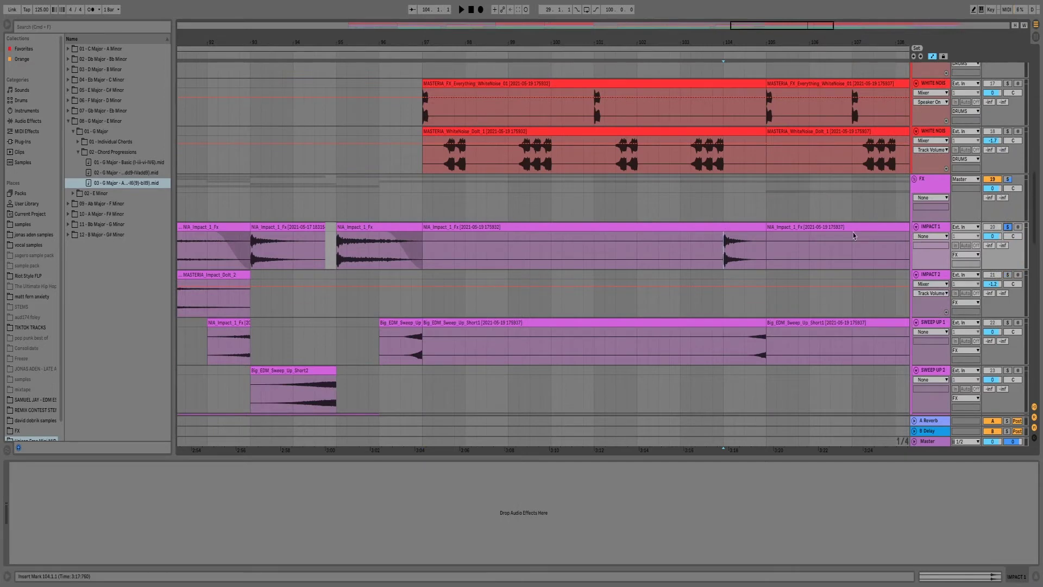
key("space")
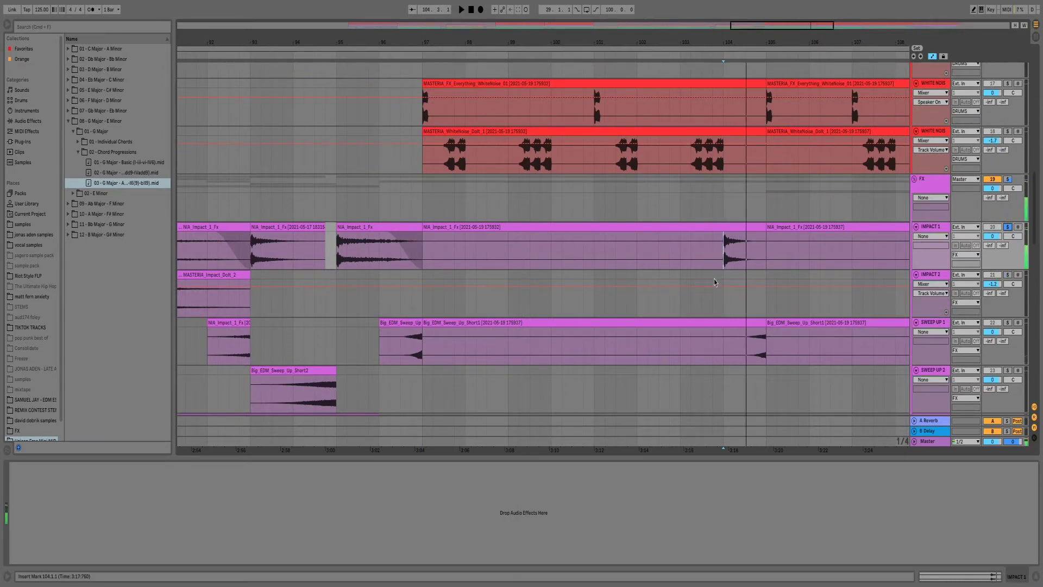
Select the MAIN LEAD track and play it in solo from bar 97.
scroll(714, 281, "down", 5)
left_click(779, 253)
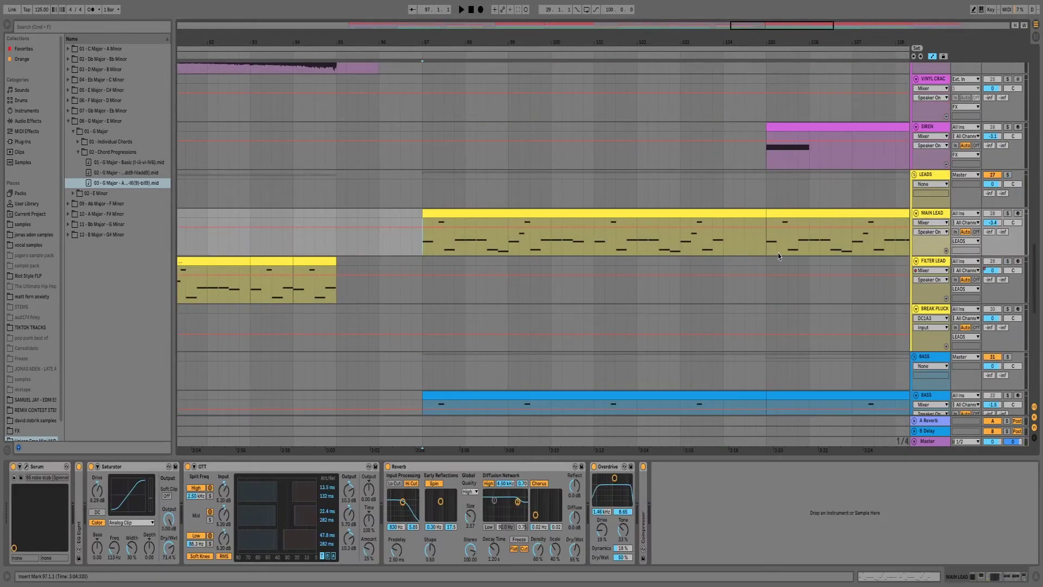
left_click(1008, 215)
key("space")
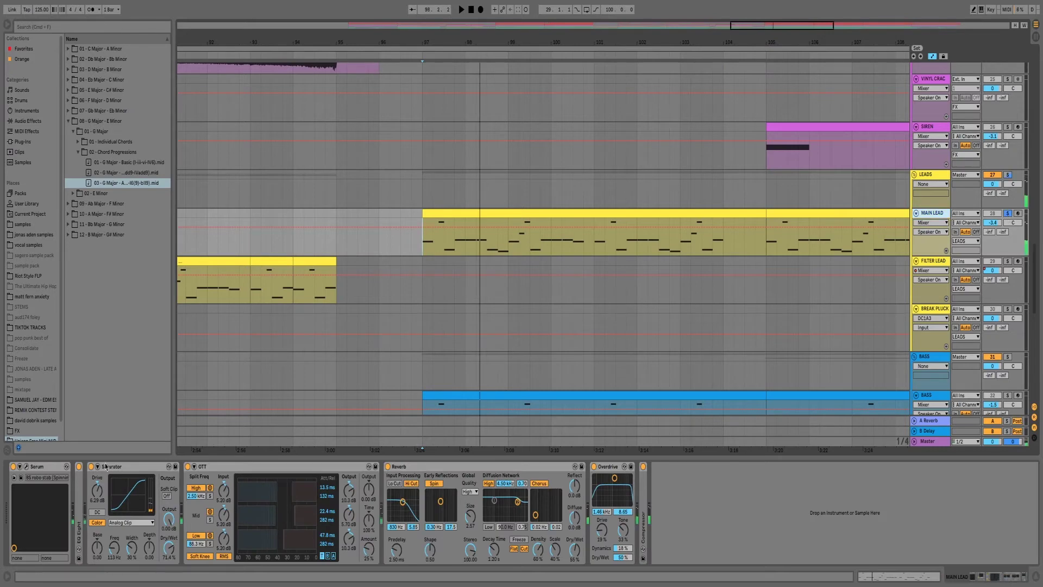
Expand the EQ Eight and Compressor in MAIN LEAD's device chain and play the lead again in solo.
double_click(77, 513)
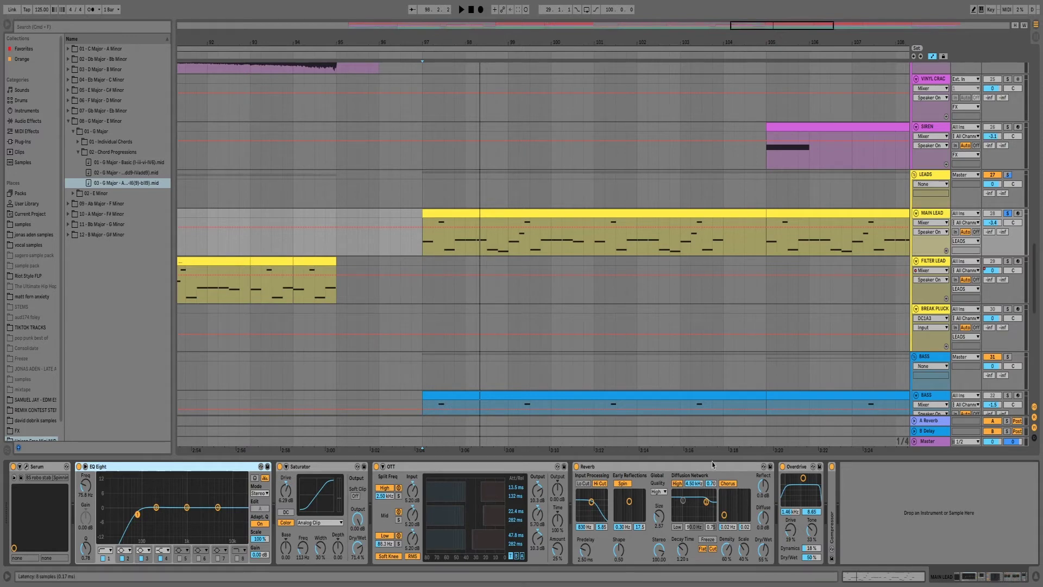
double_click(832, 501)
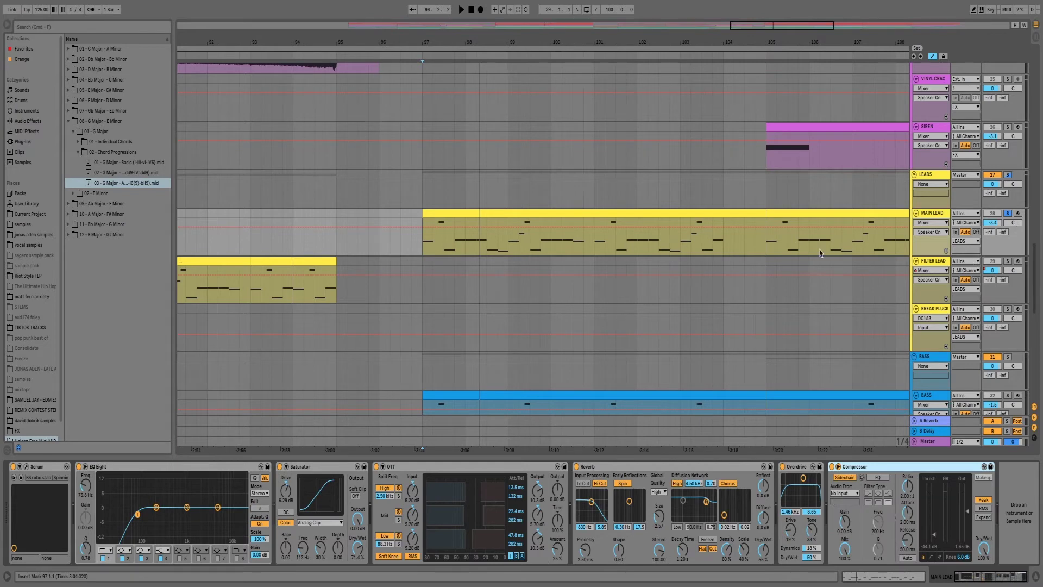
key("space")
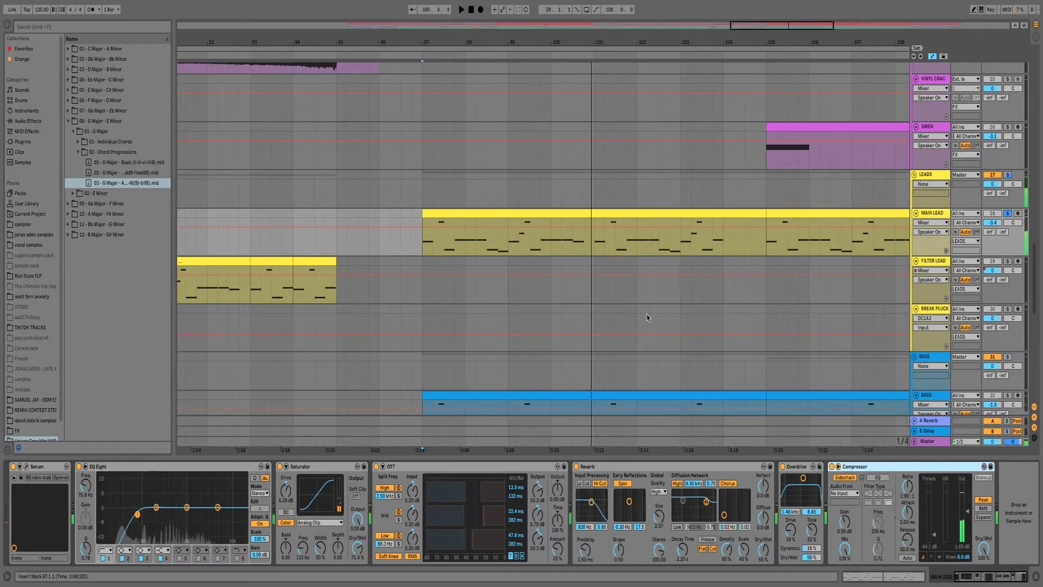
key("space")
Play the BASS track in solo from bar 97 and expand its Compressor device.
scroll(571, 309, "down", 5)
left_click(427, 259)
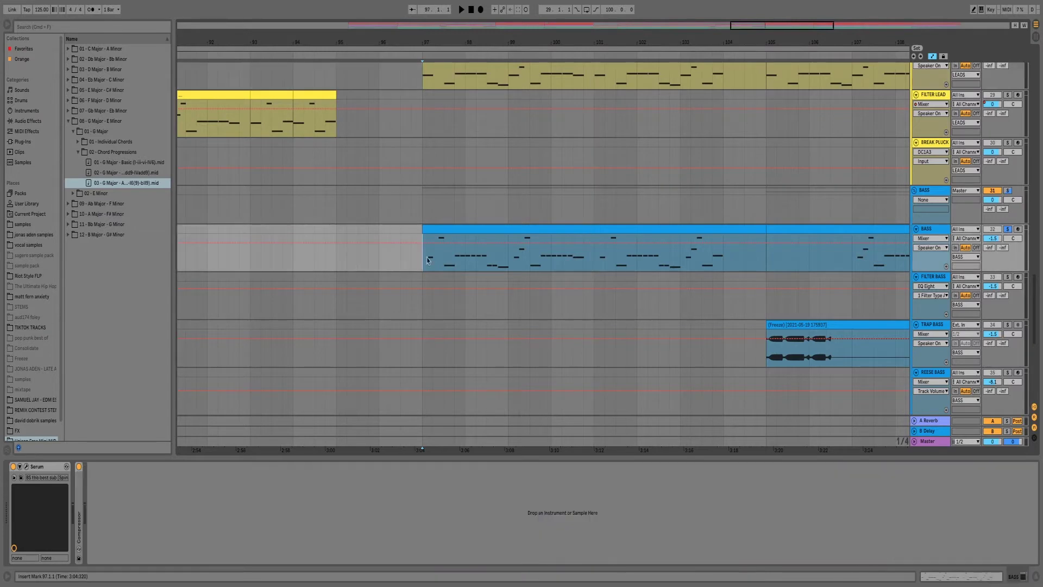
key("space")
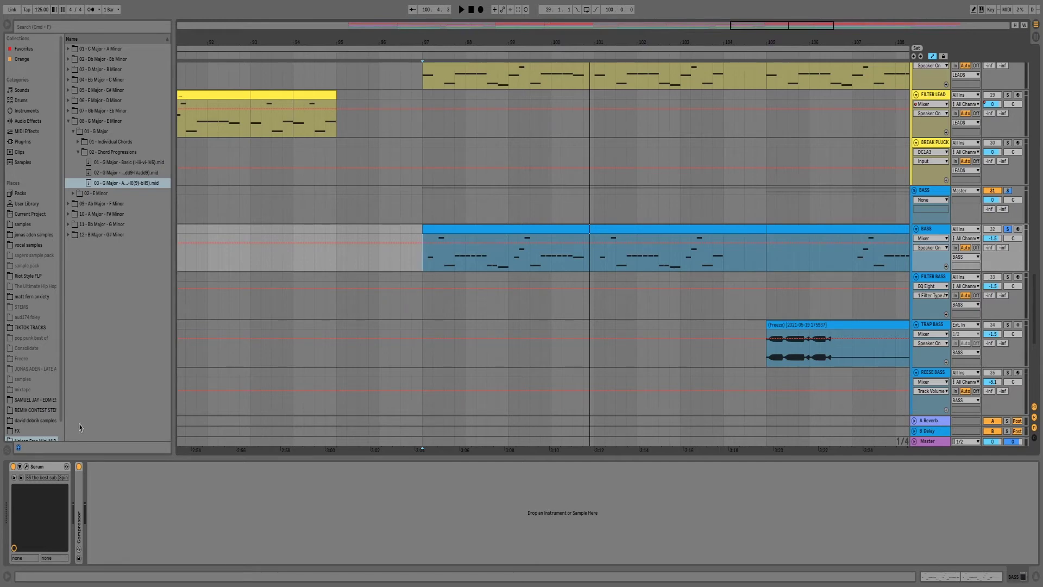
double_click(81, 495)
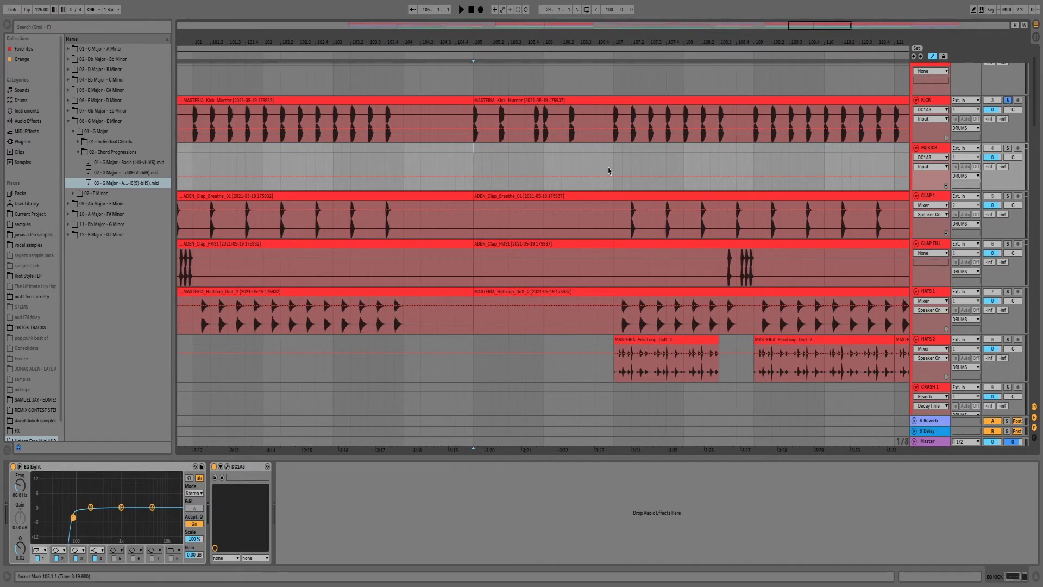
Play the KICK track and the PERC 1 track in solo from bar 105.
key("space")
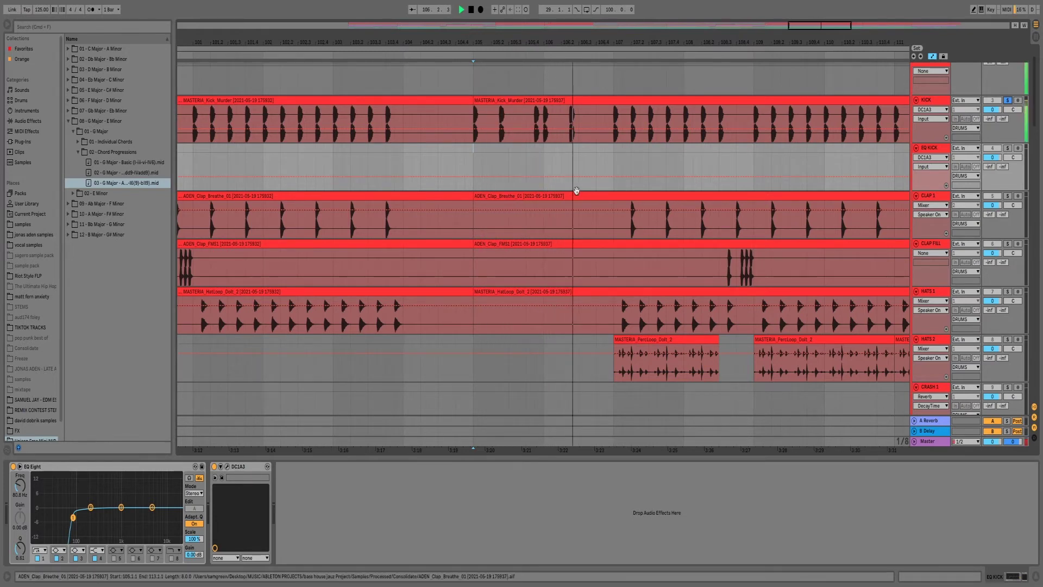
scroll(577, 191, "down", 5)
left_click_drag(494, 216, 612, 232)
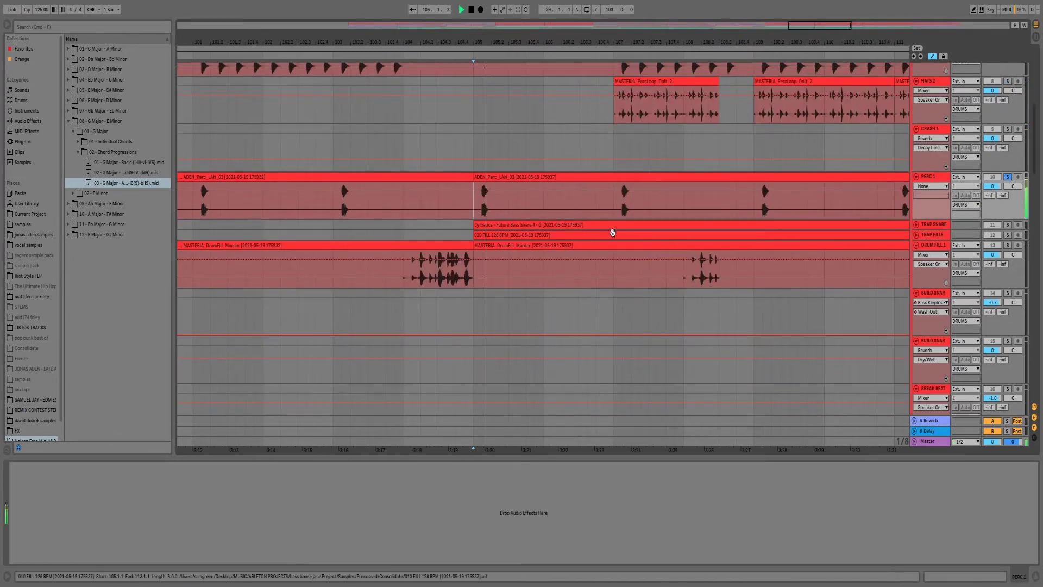
Unfold TRAP SNARE and TRAP FILLS, and play TRAP SNARE in solo from its first hit in bar 105.
key("Right")
left_click(510, 256)
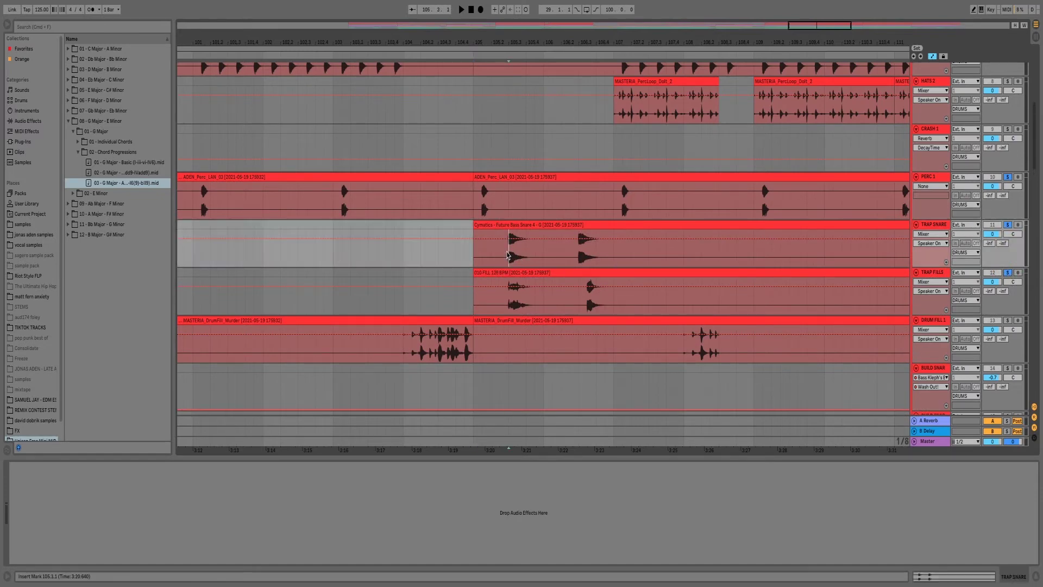
left_click(1008, 225)
key("space")
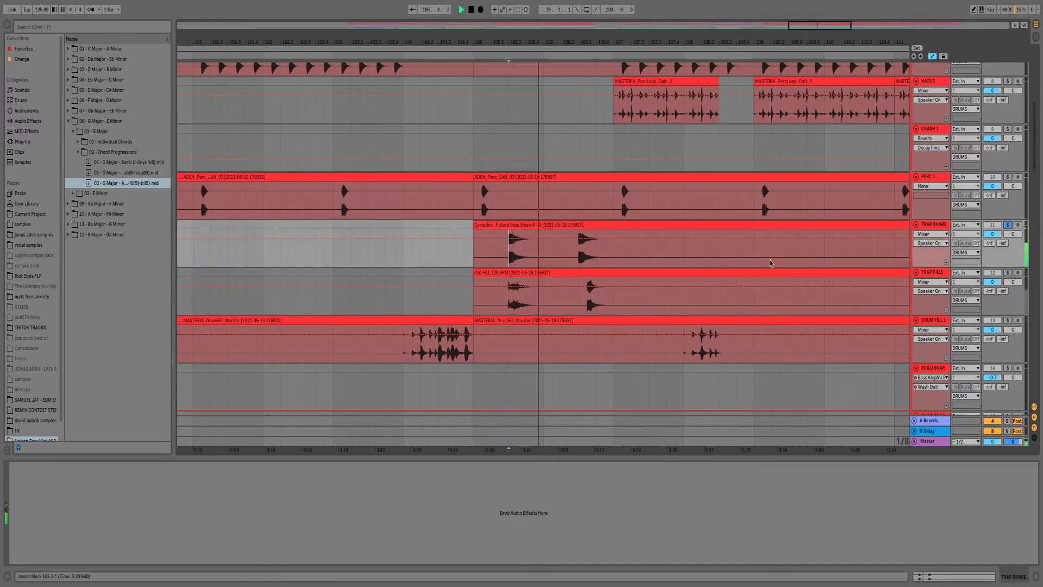
key("space")
key("space")
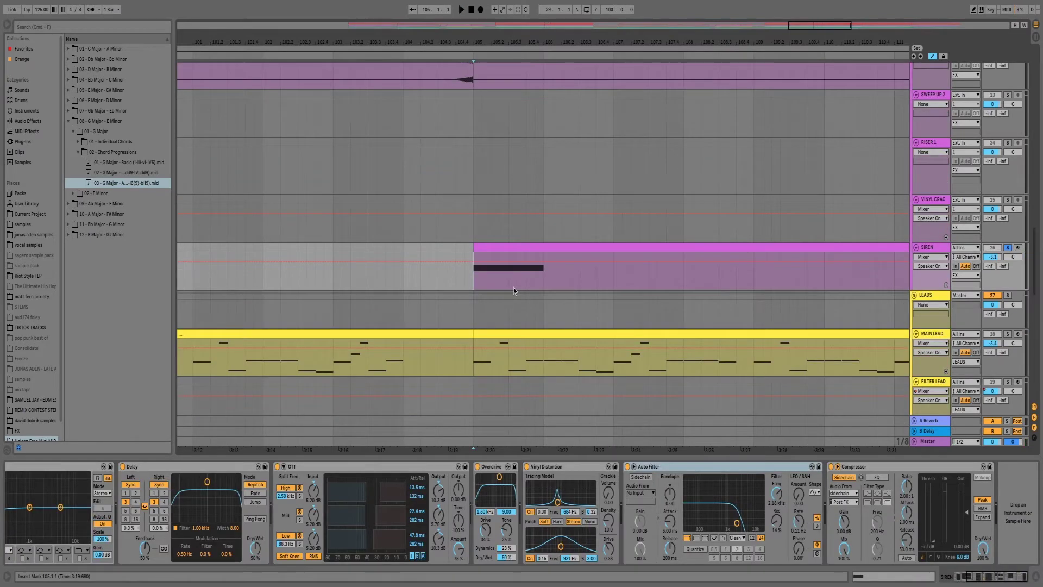
Play the SIREN track in solo from bar 105.
key("space")
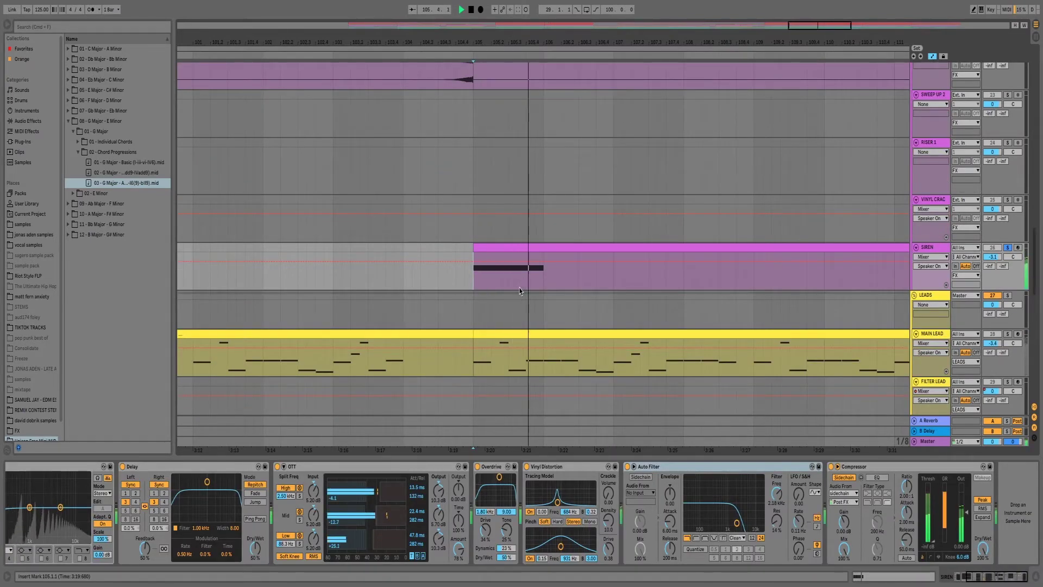
key("space")
Play the TRAP BASS track in solo from bar 105 and HATS 2 in solo from bar 107.
scroll(528, 302, "down", 2)
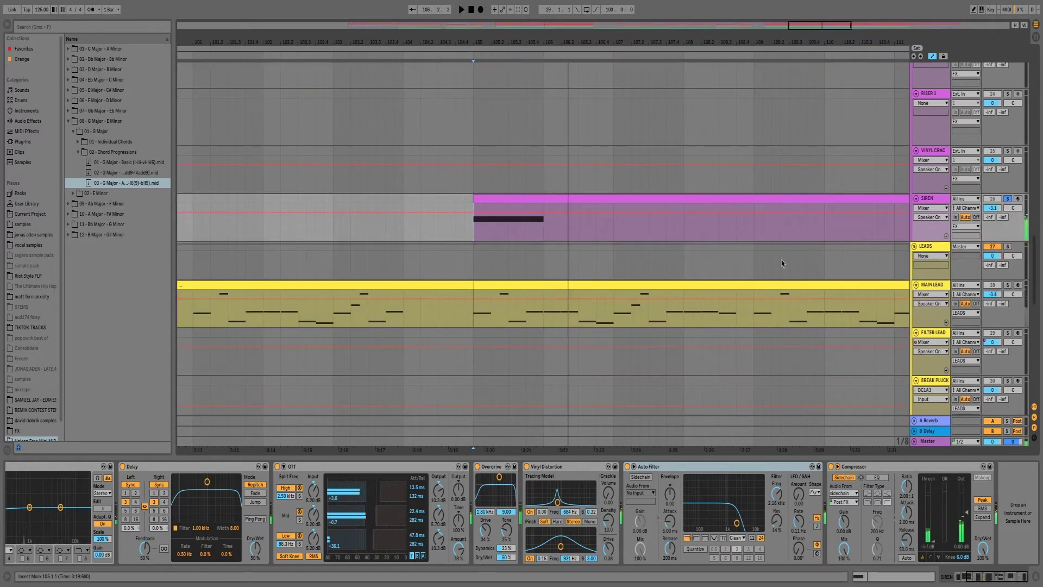
scroll(650, 304, "down", 2)
scroll(650, 304, "down", 10)
left_click(476, 283)
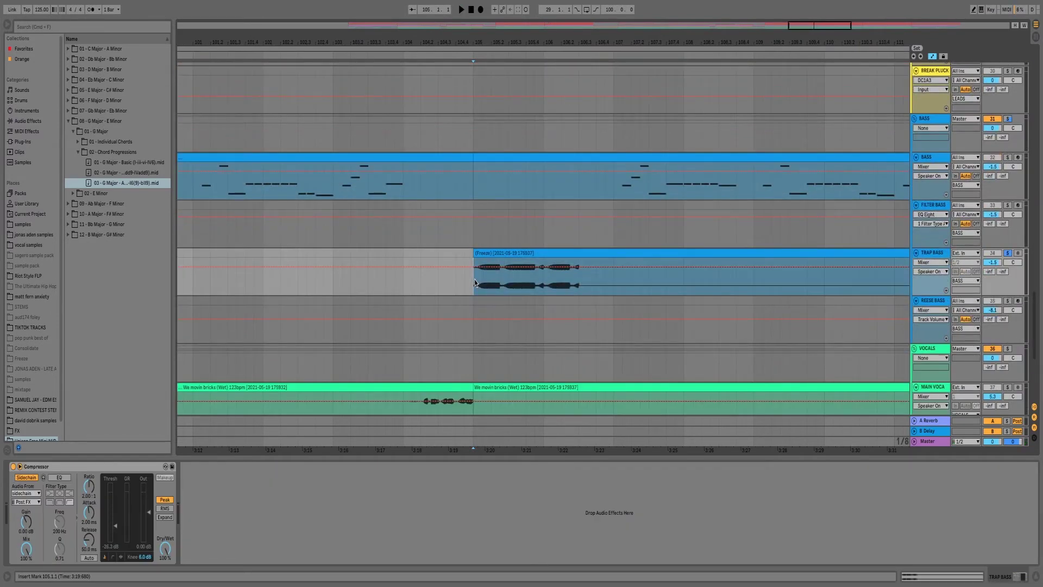
key("space")
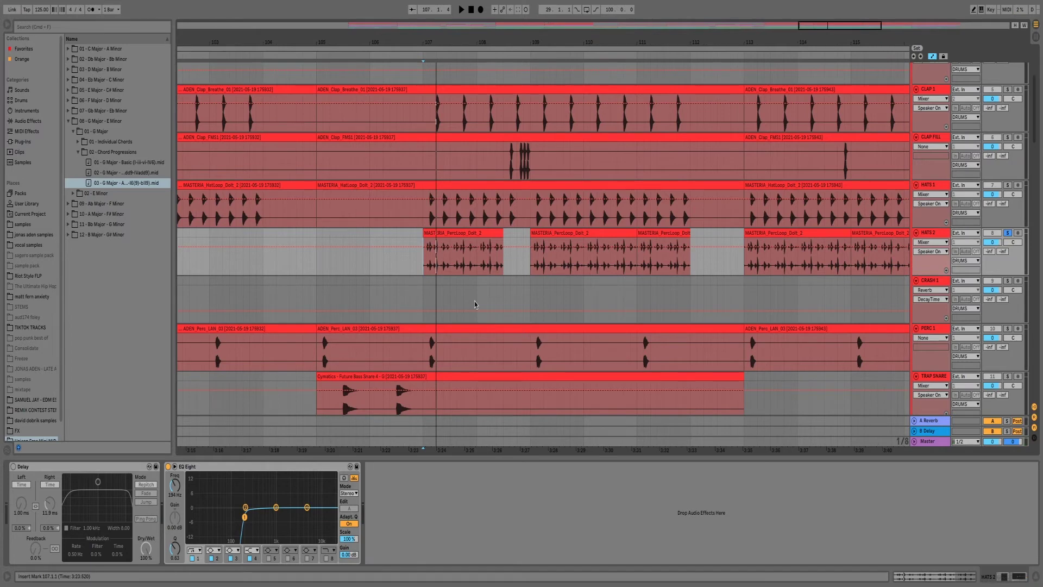
key("space")
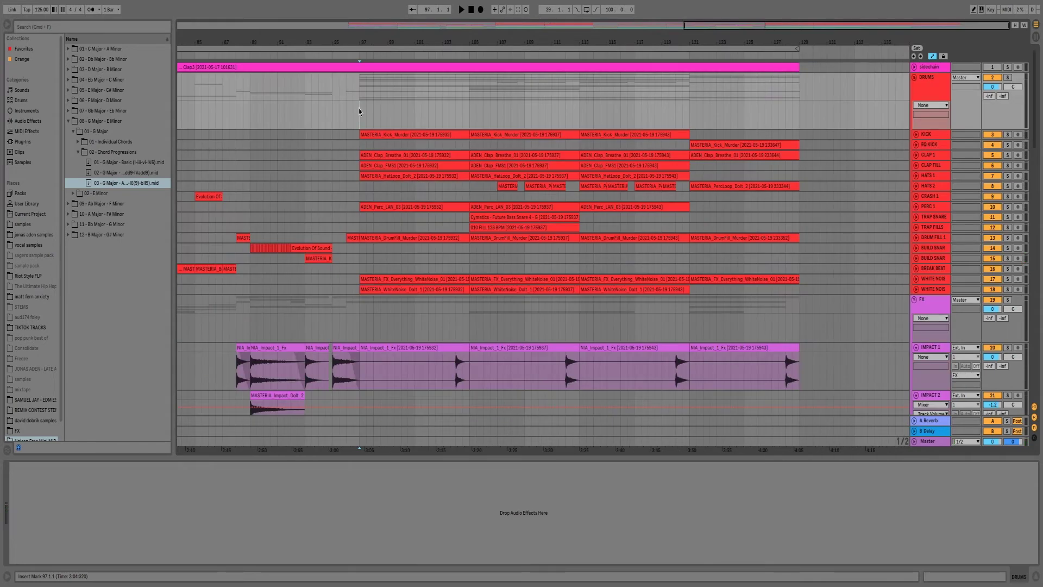
Play the full mix without solo from bar 97 and look through the track groups from drums down to vocals.
key("plus")
key("plus")
key("space")
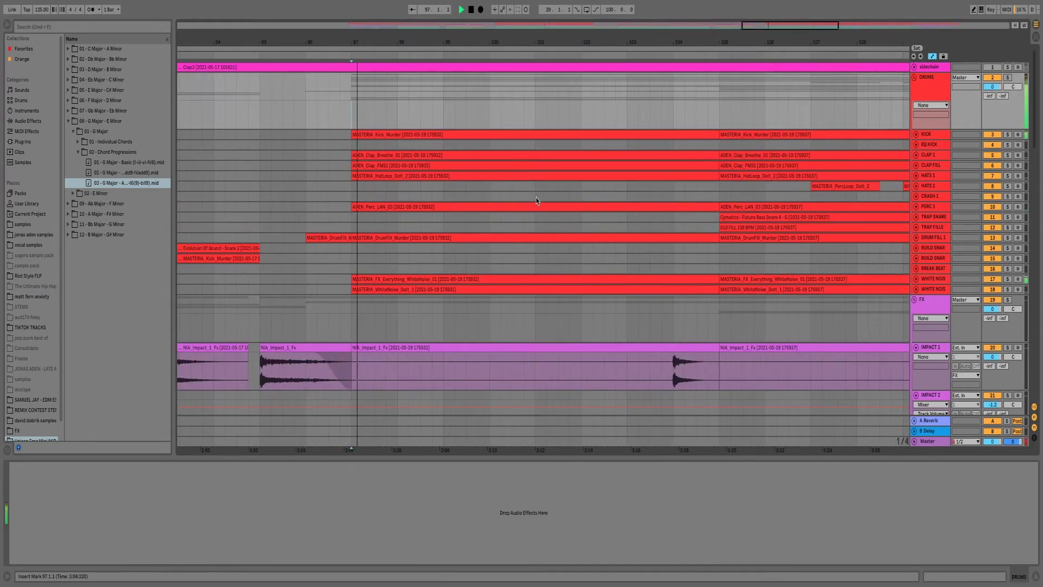
scroll(568, 321, "down", 10)
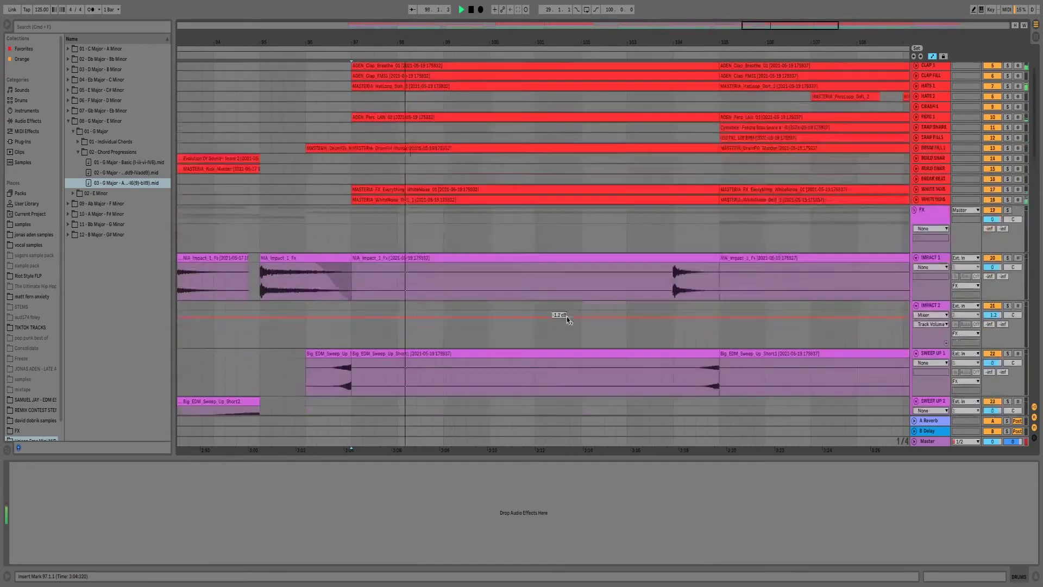
scroll(567, 320, "down", 15)
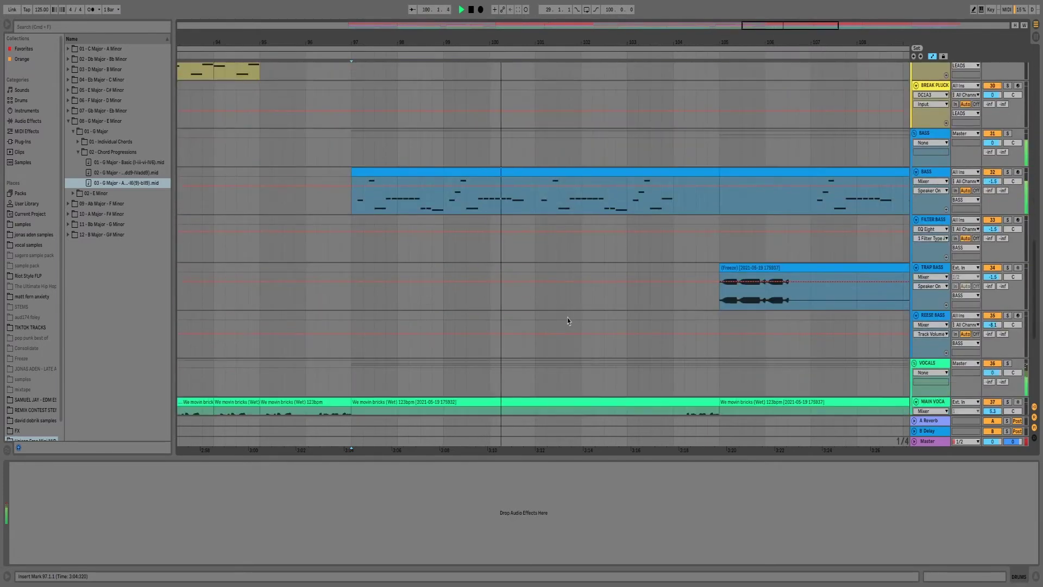
scroll(568, 320, "down", 3)
scroll(567, 321, "up", 12)
scroll(567, 320, "up", 10)
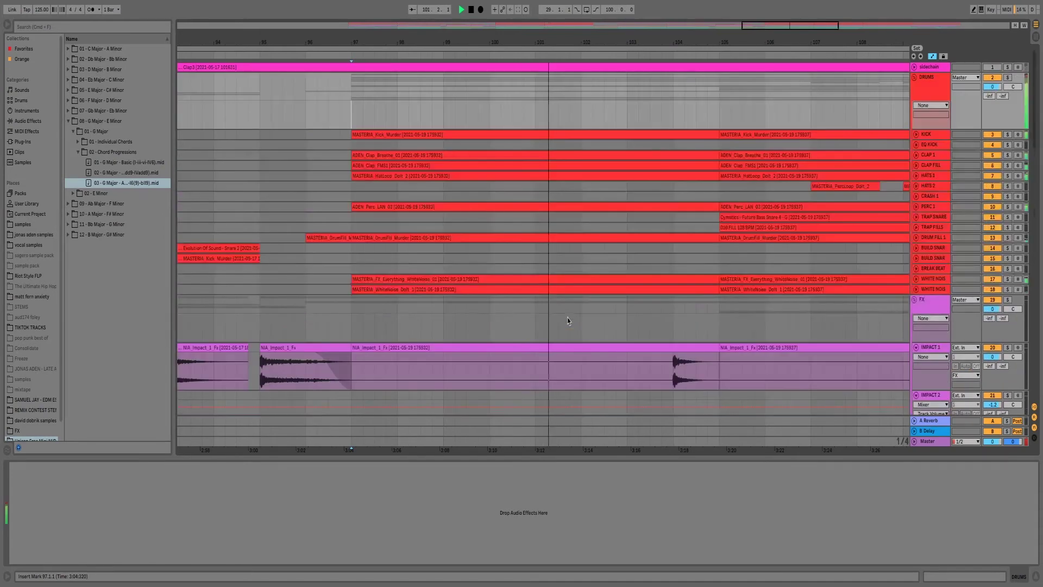
left_click_drag(450, 36, 450, 39)
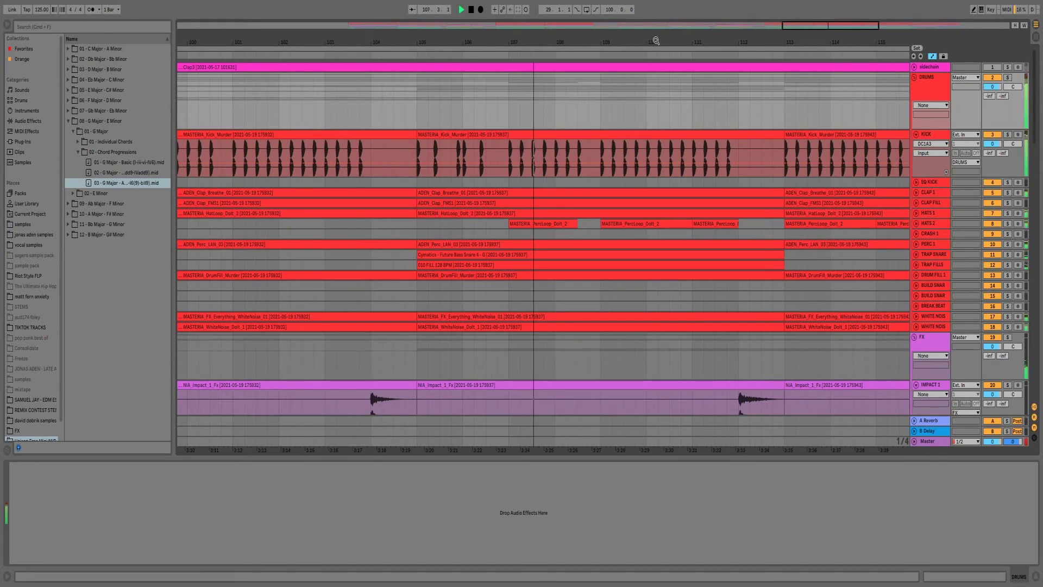
scroll(655, 65, "down", 4)
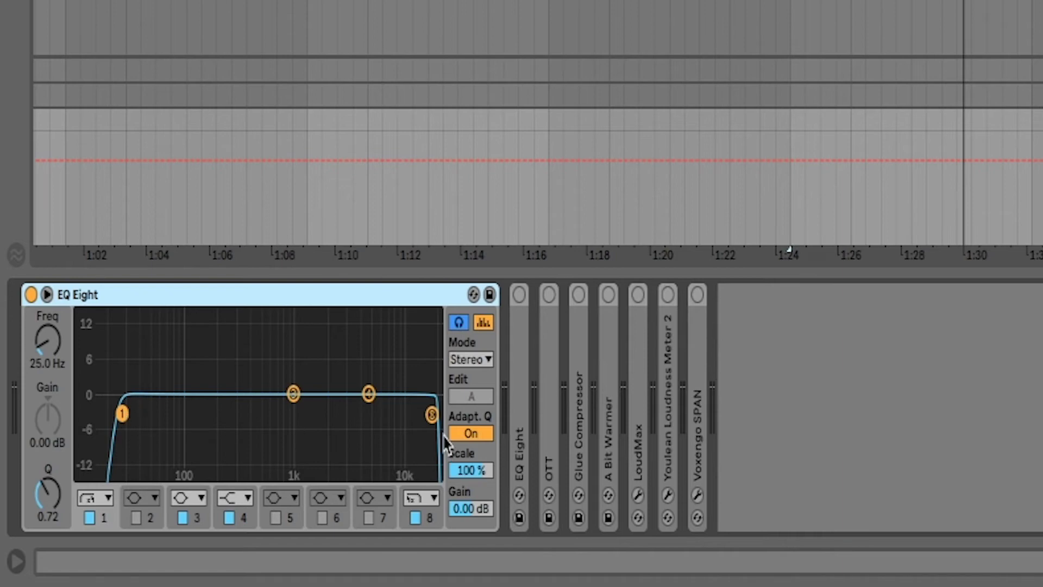
Inspect band 8 of the first EQ Eight, then expand the second EQ Eight and inspect its bands 2 and 5.
left_click(432, 417)
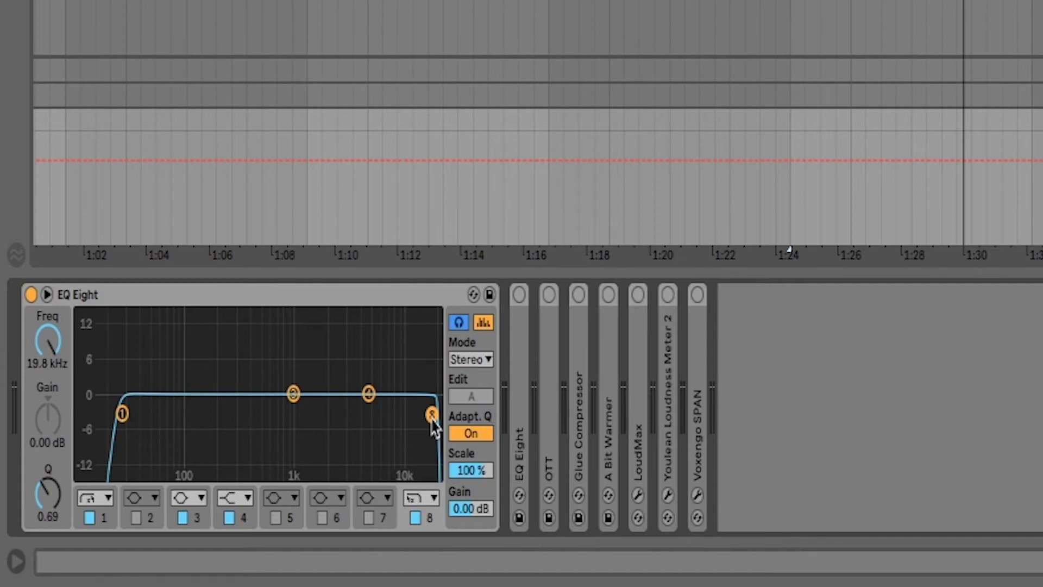
key("ctrl+v")
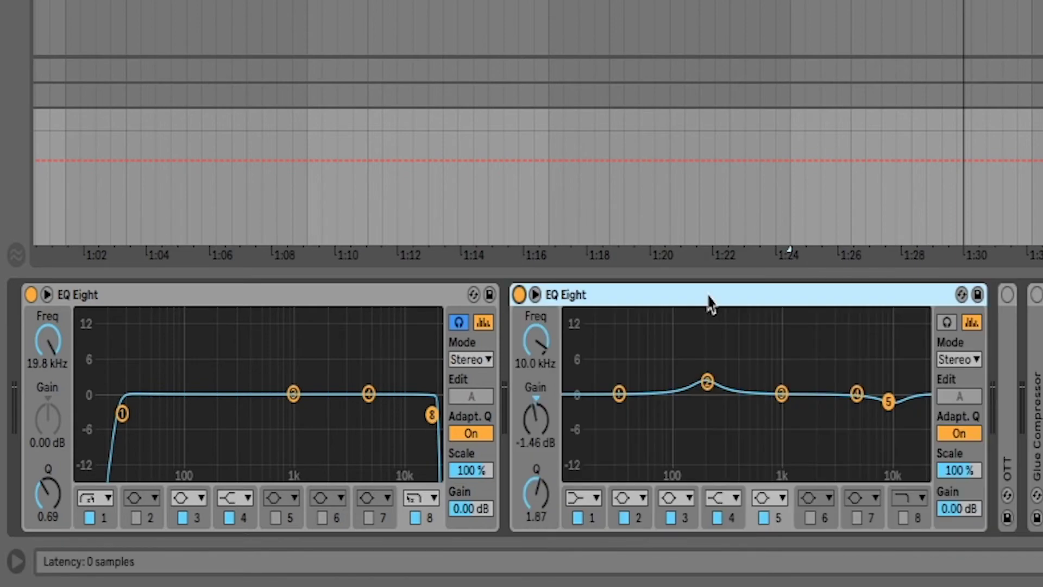
left_click(708, 382)
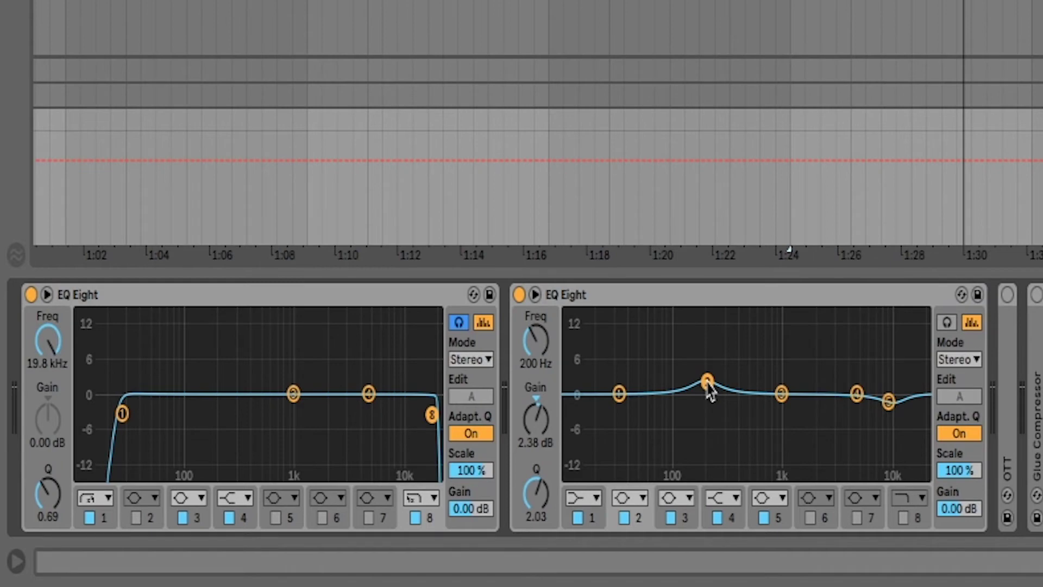
left_click(888, 402)
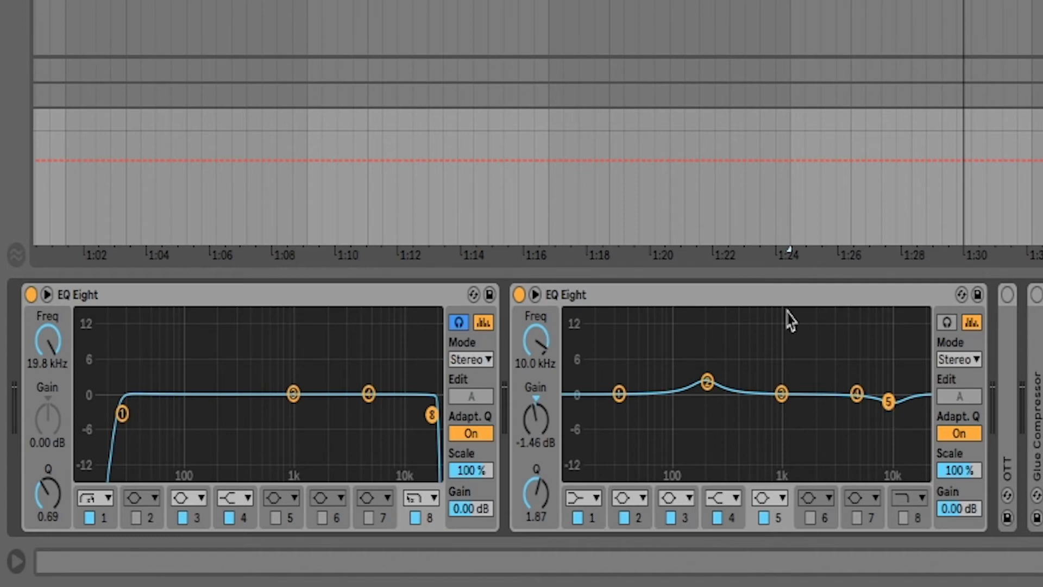
Expand the OTT device after the second EQ Eight and play the track to watch its bands react.
double_click(1007, 381)
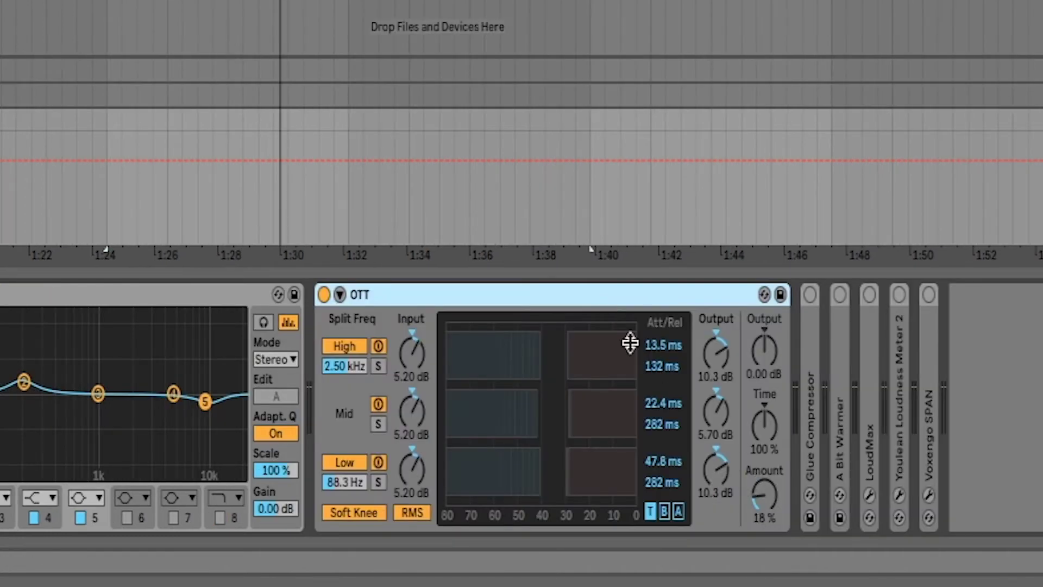
key("space")
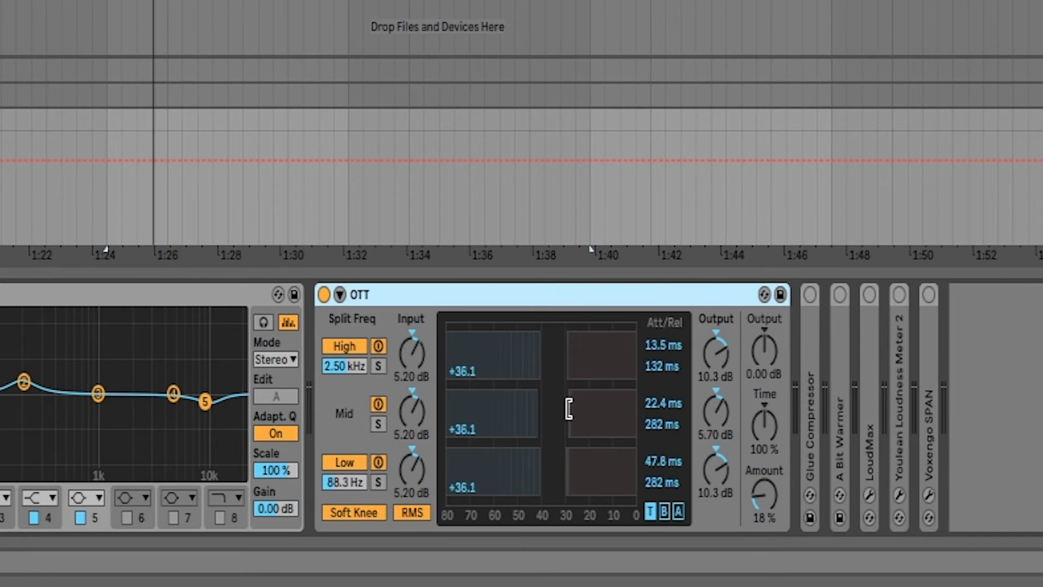
Replay the mix from about 1:40 and watch the OTT's high, mid and low bands respond.
key("space")
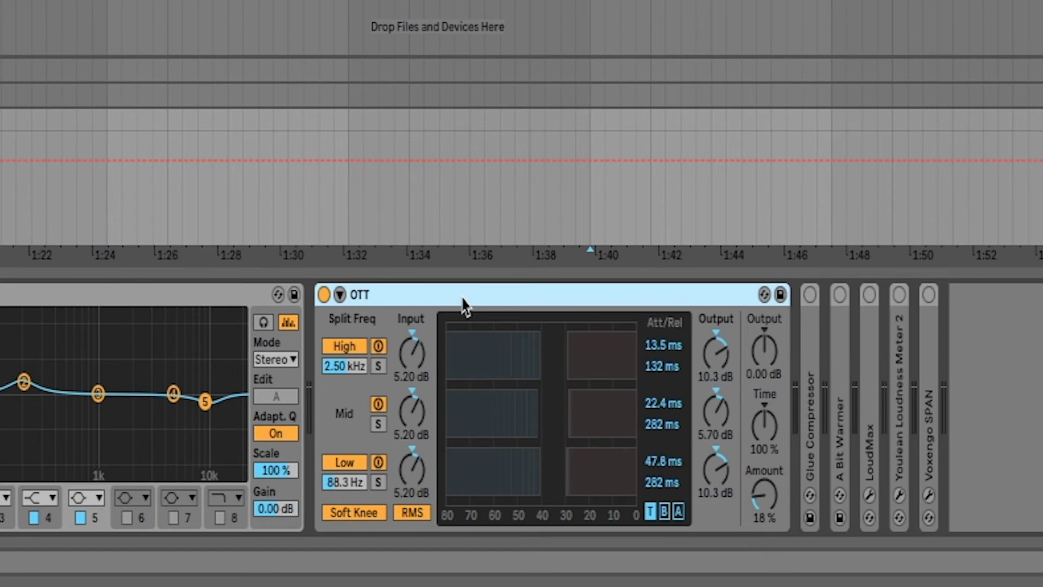
key("space")
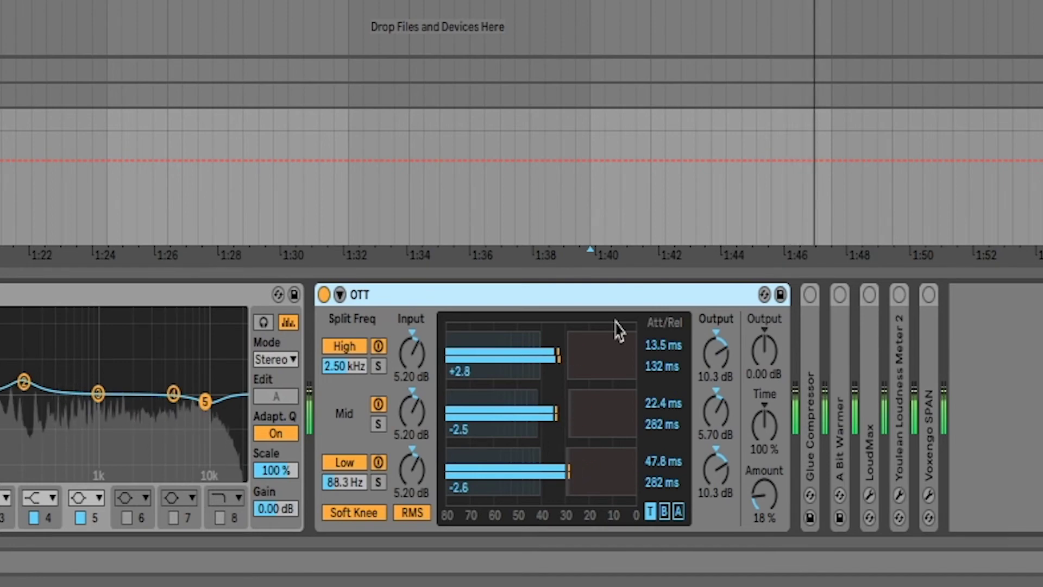
key("space")
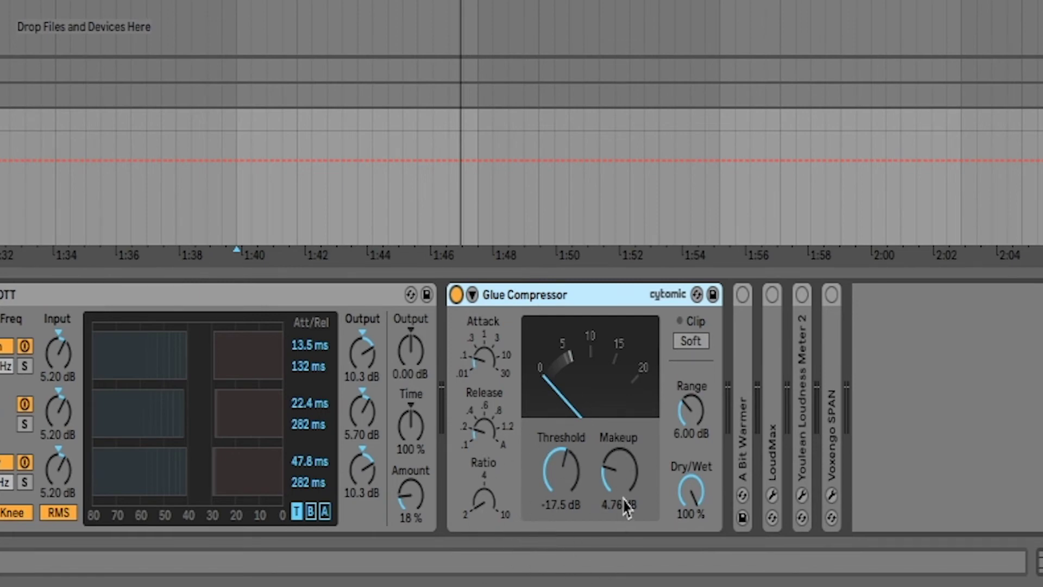
Audition A Bit Warmer on the Master with Dry/Wet raised to about 61% and 100%, and undo both changes.
double_click(742, 416)
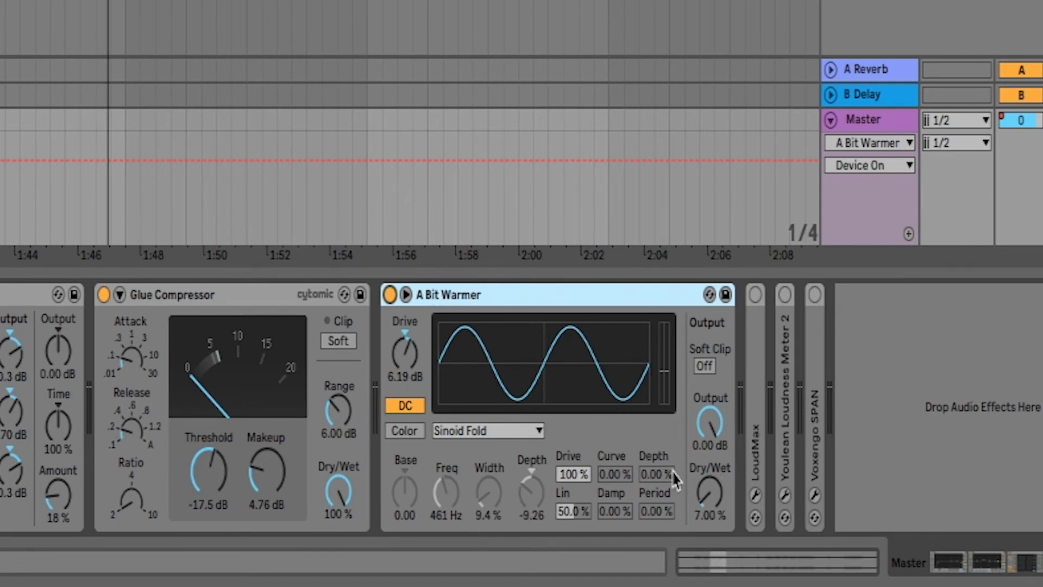
left_click_drag(708, 491, 708, 459)
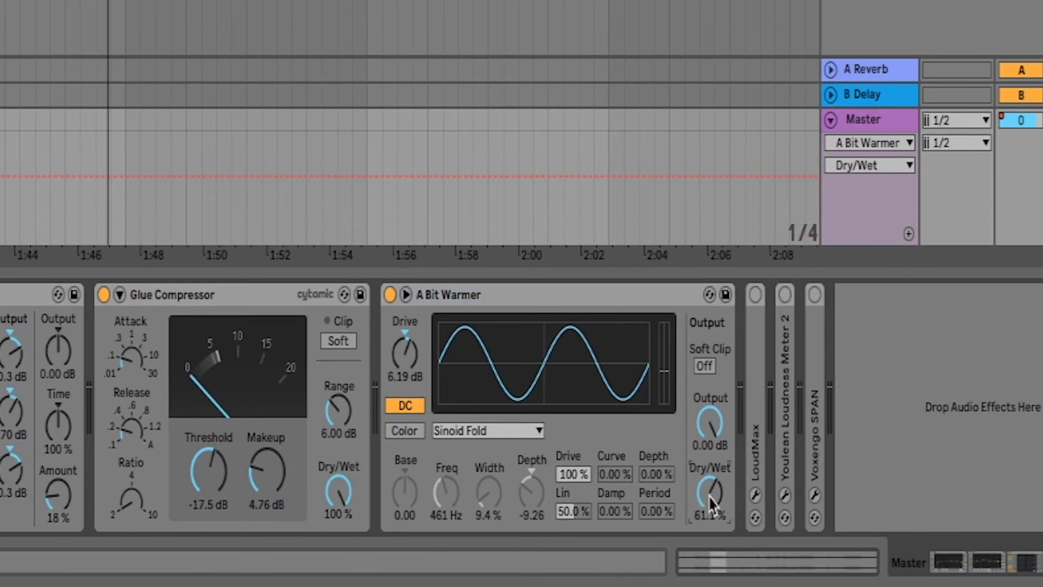
key("space")
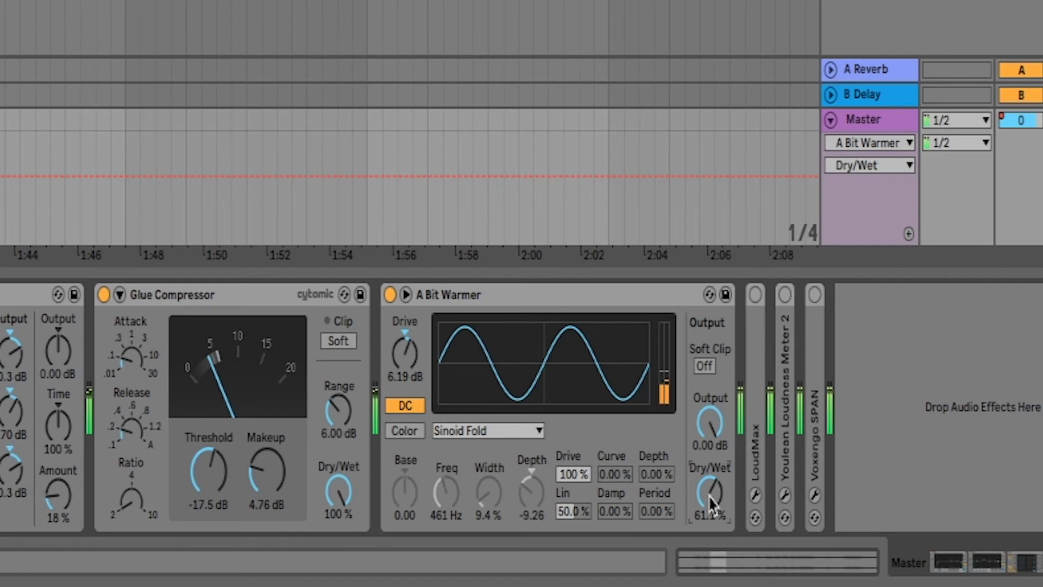
left_click_drag(710, 499, 709, 475)
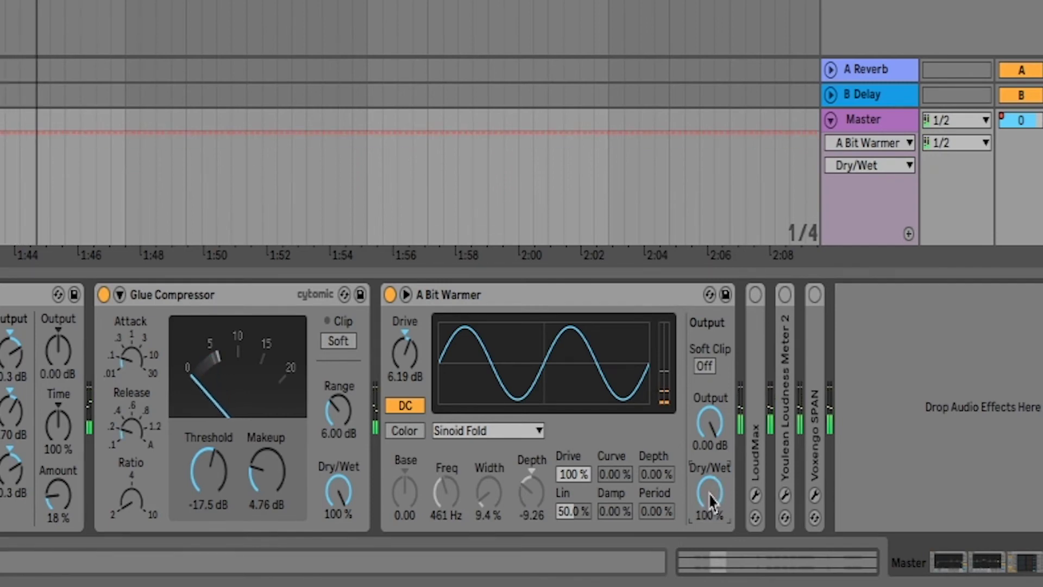
key("ctrl+z")
key("ctrl+z")
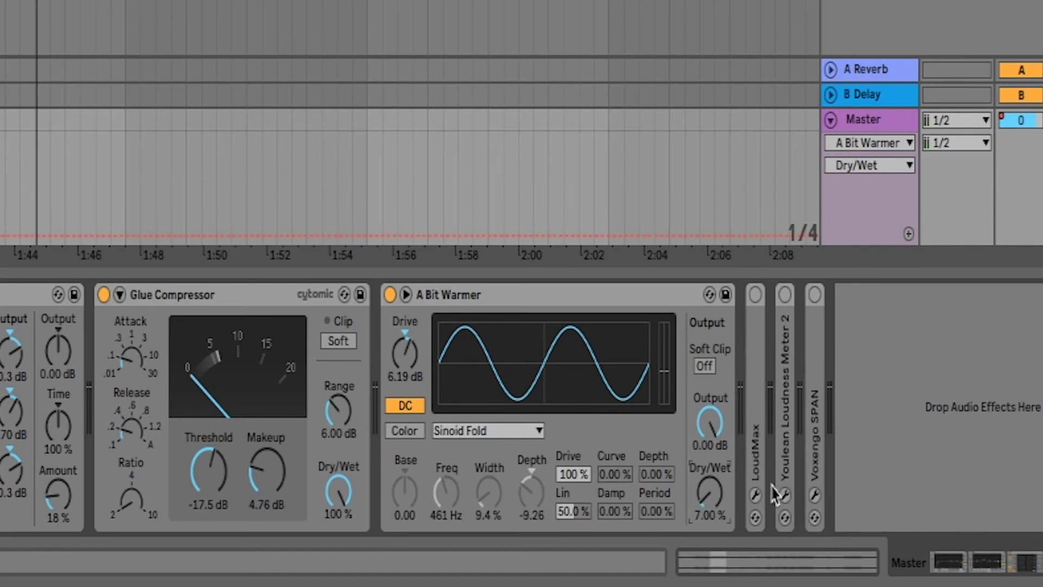
Play the track with the LoudMax plug-in window open over the arrangement to examine its limiting meters.
key("space")
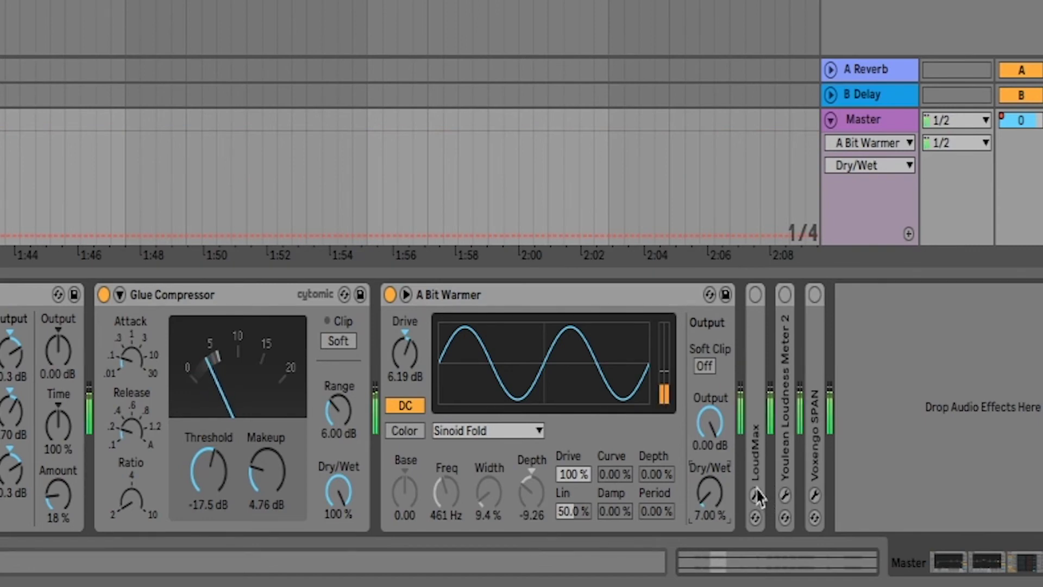
left_click(755, 495)
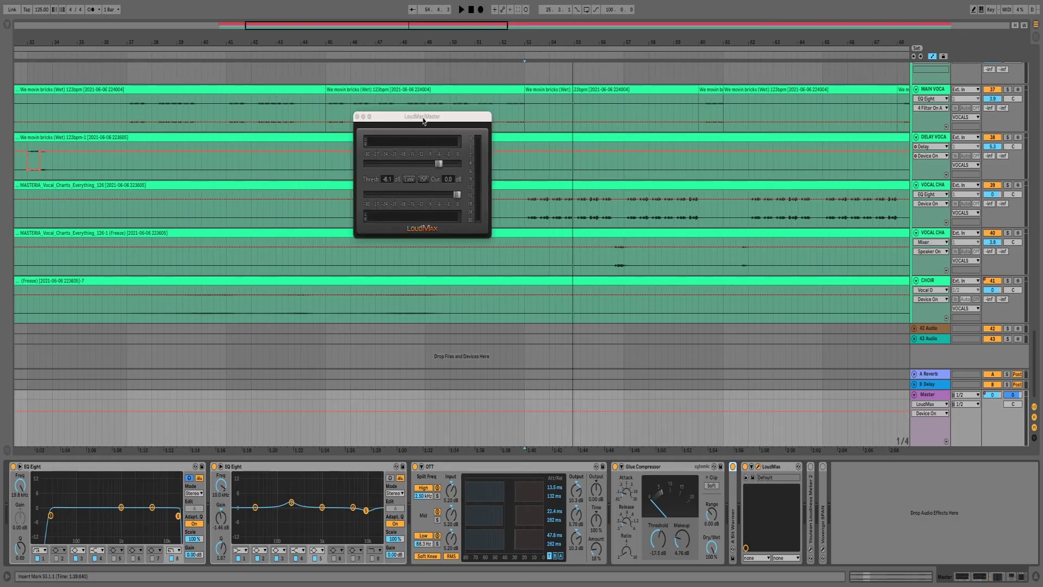
left_click_drag(424, 119, 439, 267)
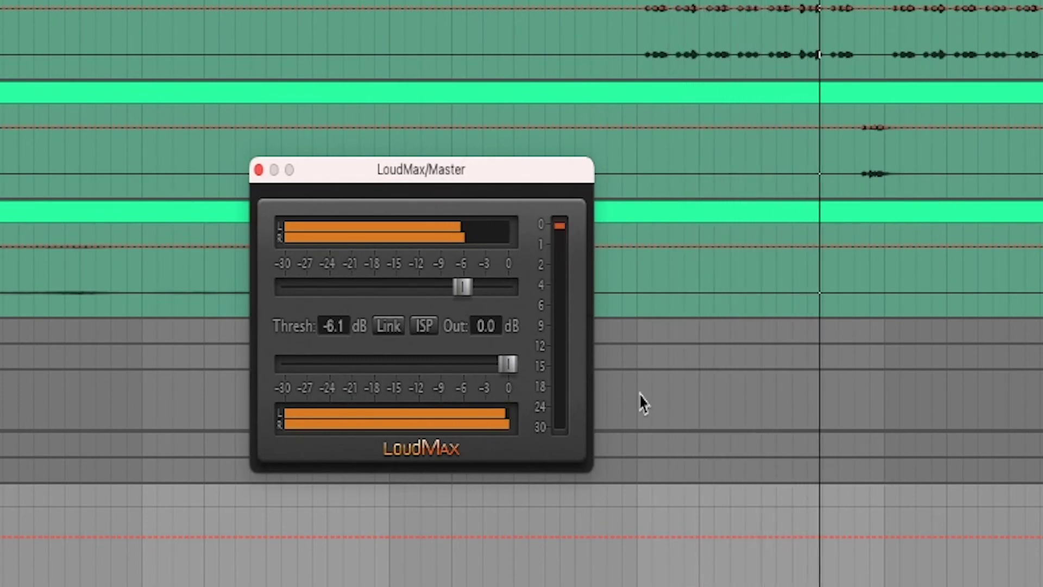
key("space")
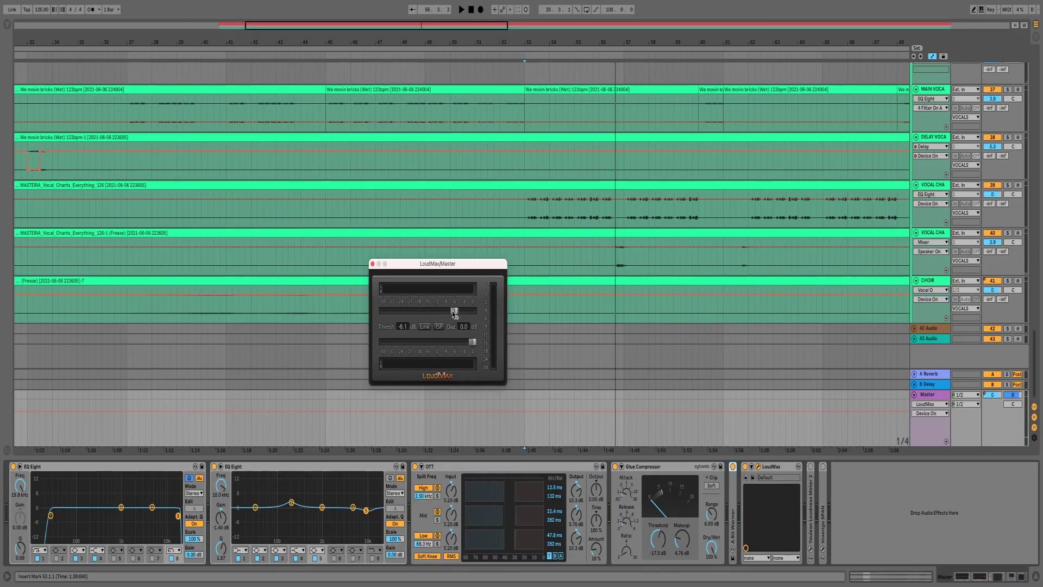
Open Youlean Loudness Meter 2 and Voxengo SPAN, arrange their windows side by side, and play the track to examine its loudness and spectrum.
left_click(811, 470)
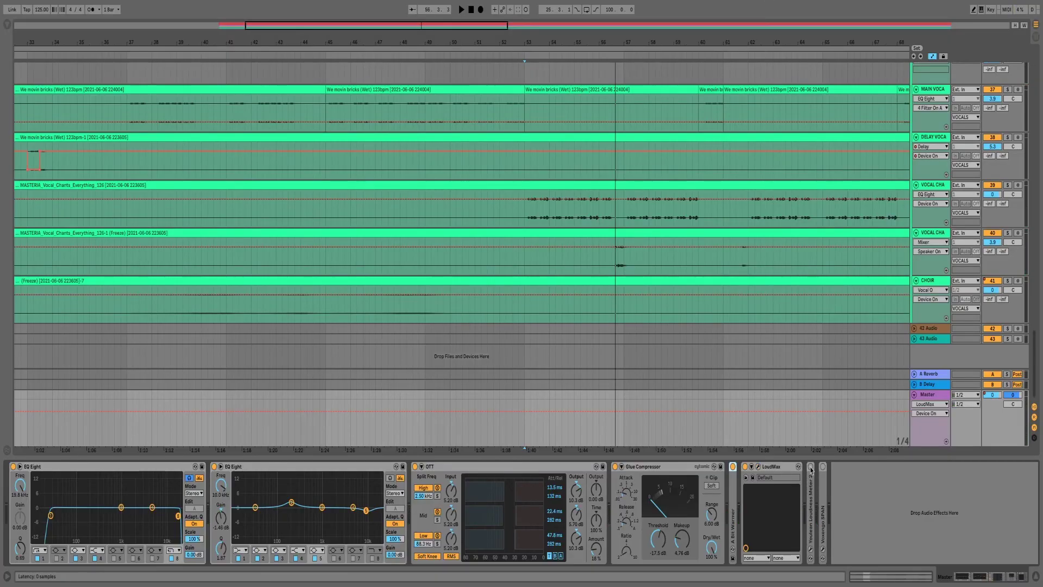
double_click(811, 471)
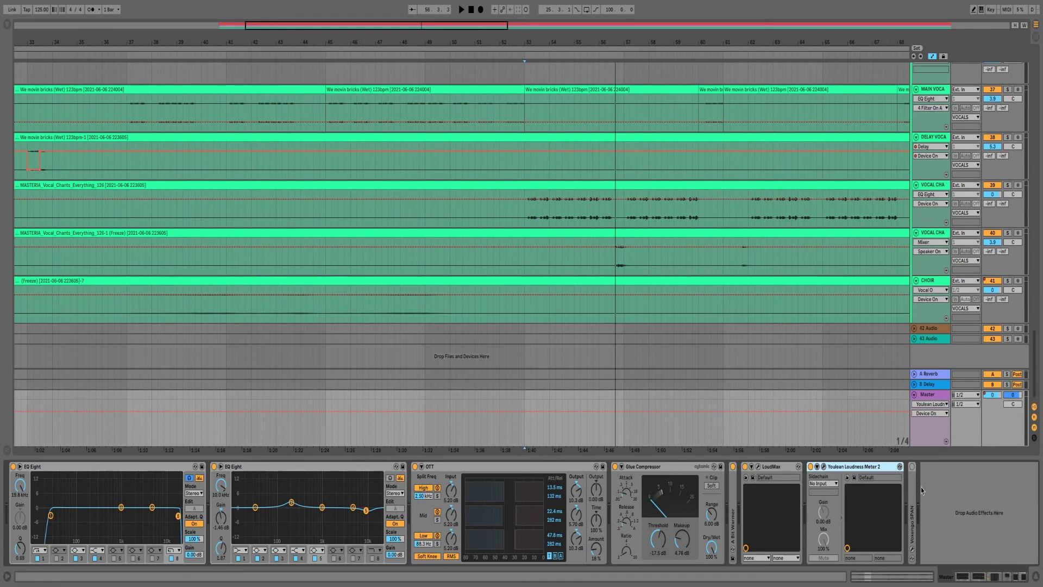
left_click_drag(916, 493, 917, 493)
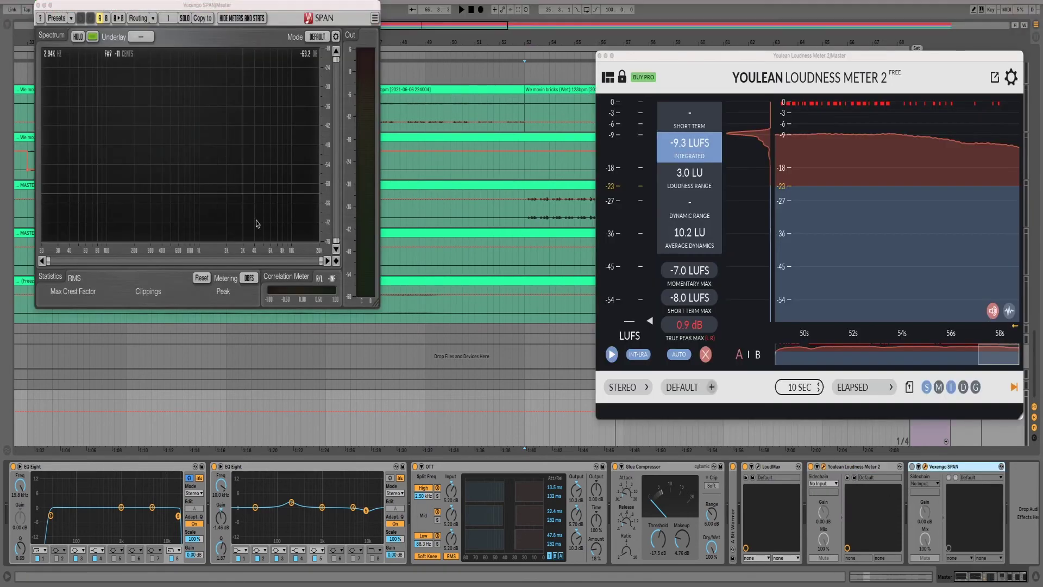
left_click_drag(293, 7, 392, 93)
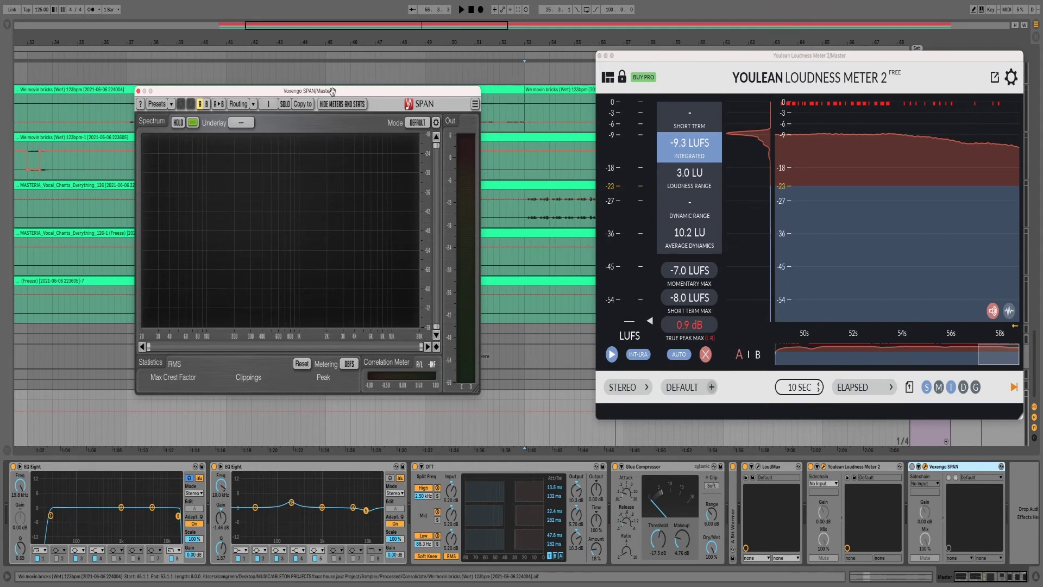
left_click_drag(780, 57, 699, 80)
key("space")
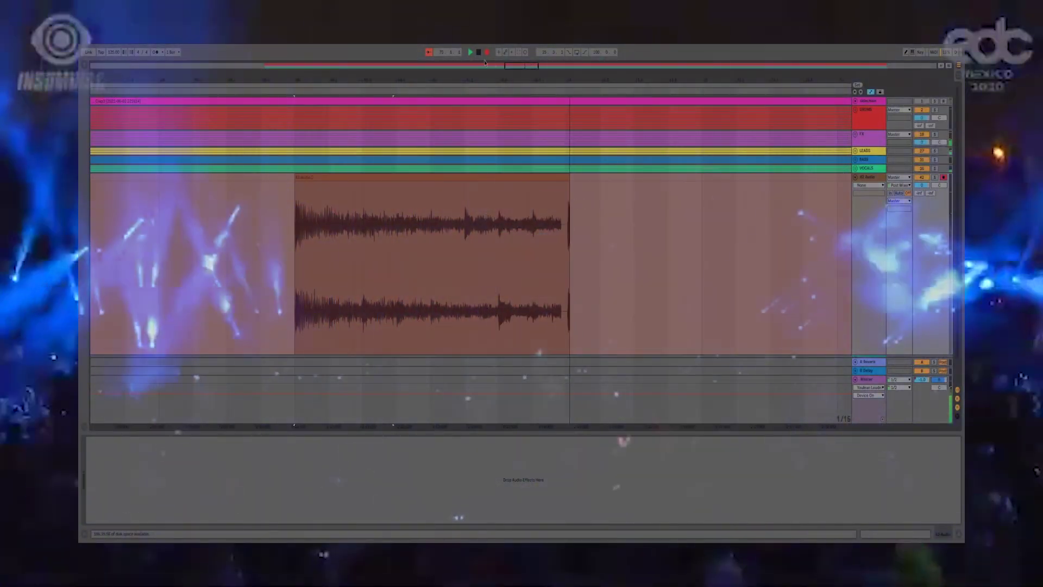
Toggle playback Follow off and on again so the arrangement view tracks the recording in progress.
left_click(429, 52)
left_click(428, 52)
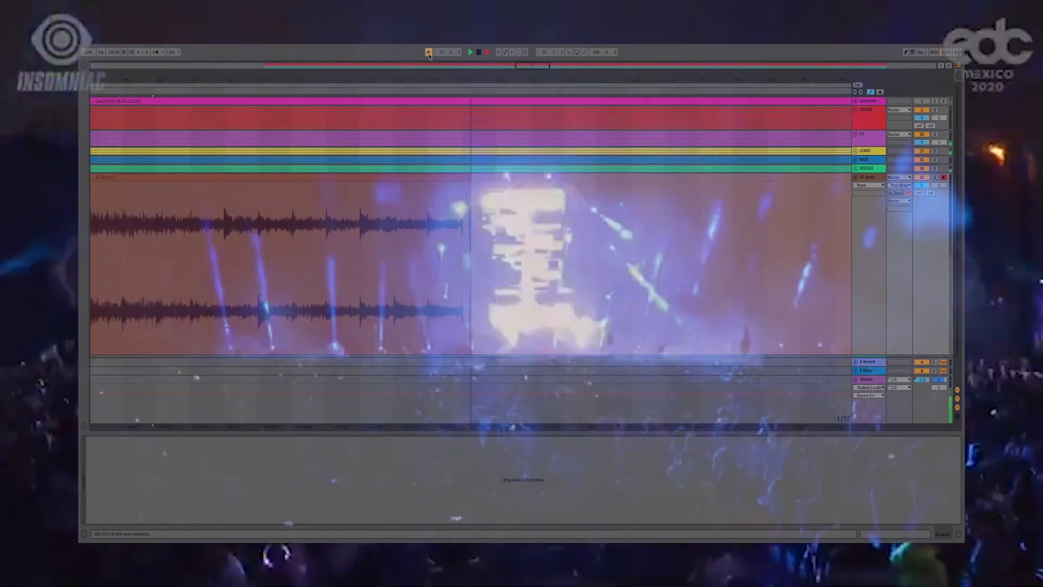